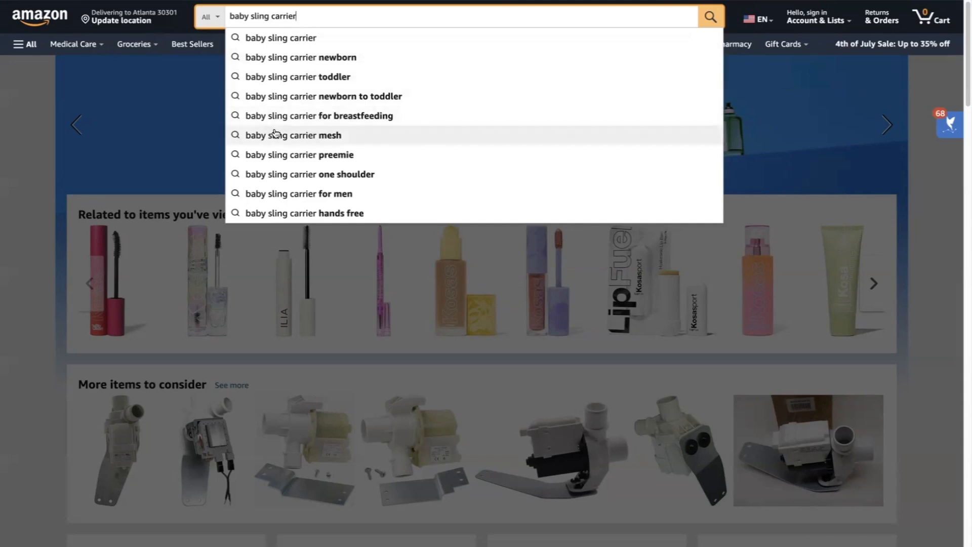
Search Amazon for "baby sling carrier" and look through the product results.
scroll(308, 114, "down", 1)
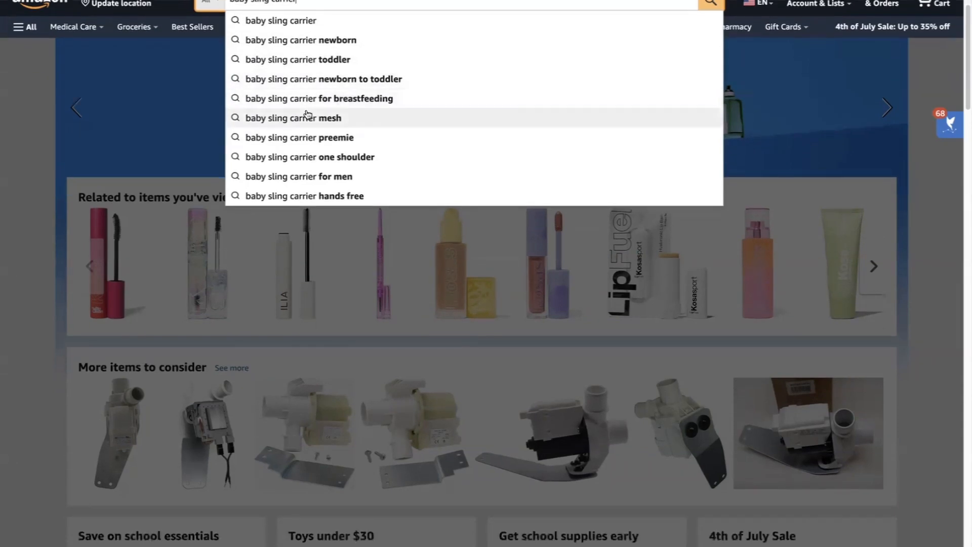
left_click(937, 129)
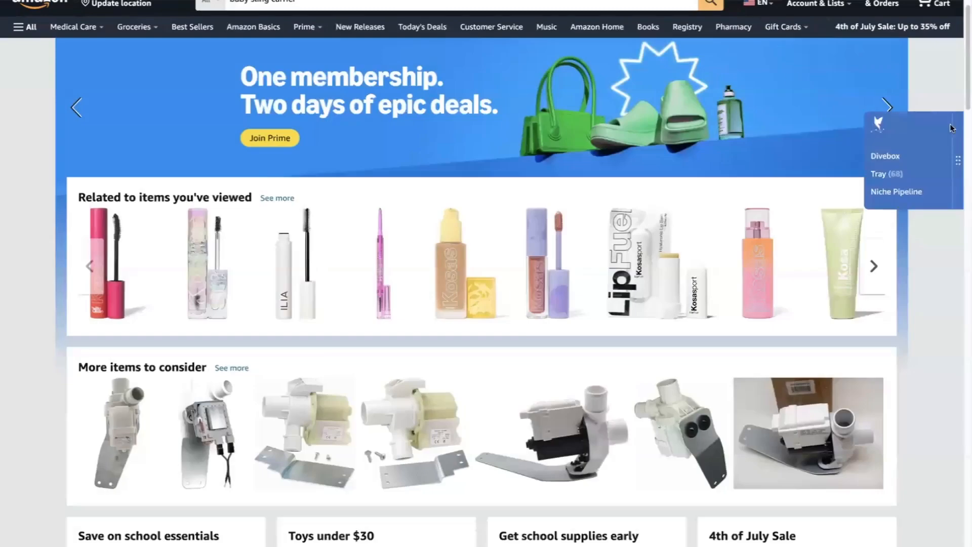
left_click(335, 5)
key("Return")
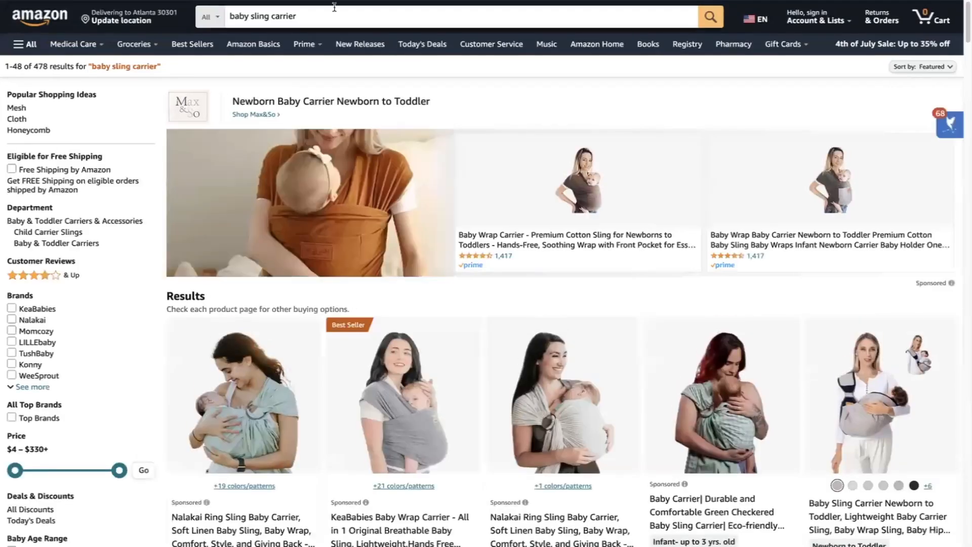
scroll(335, 10, "down", 3)
scroll(926, 219, "down", 7)
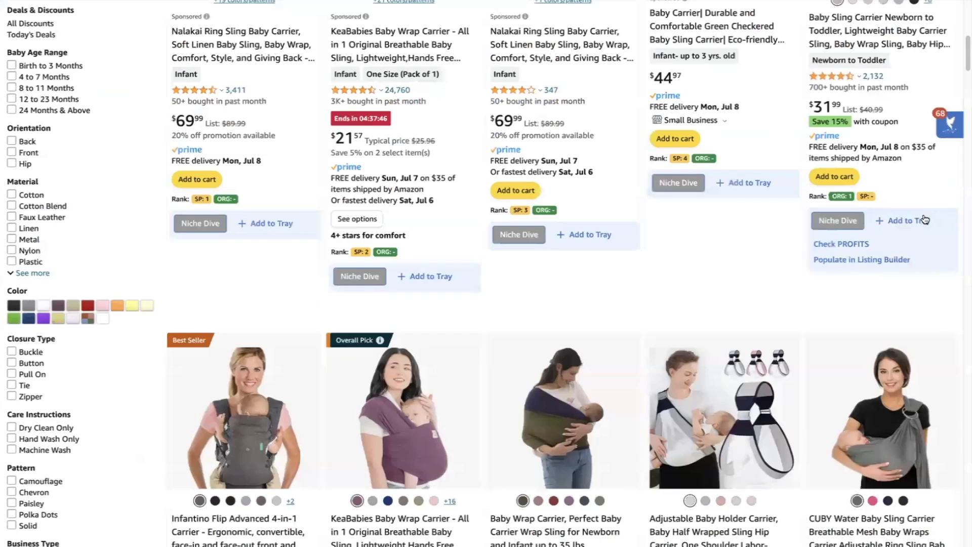
Open the Divebox for the baby sling carrier results and select the 15 highest-priced competitor ASINs.
left_click(948, 134)
left_click(893, 157)
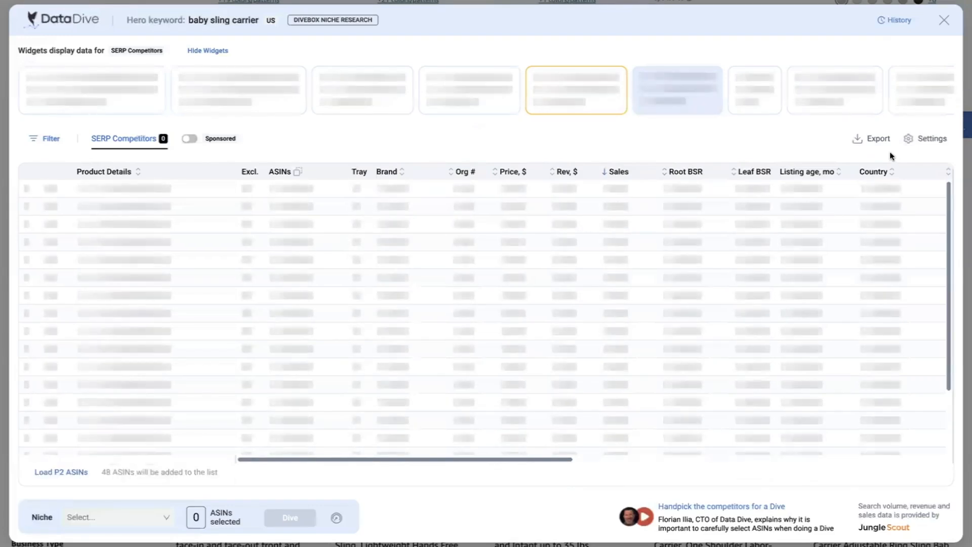
left_click_drag(56, 192, 54, 442)
left_click(53, 439)
left_click(51, 367)
Add the selected baby sling carrier competitors to the tray and start the Dive for the new niche.
left_click(359, 190)
left_click(360, 206)
left_click(359, 224)
left_click(359, 243)
left_click(359, 260)
left_click(359, 278)
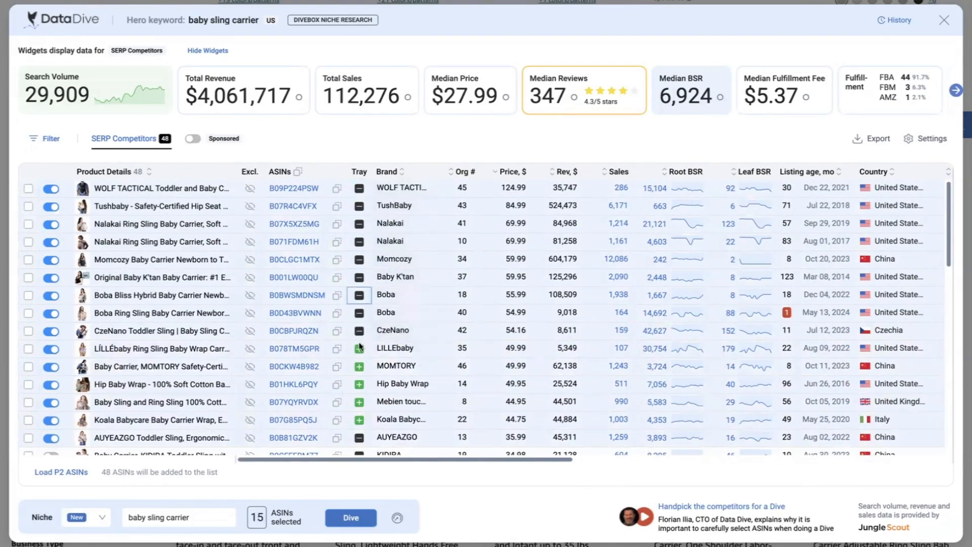
left_click(360, 420)
left_click(345, 516)
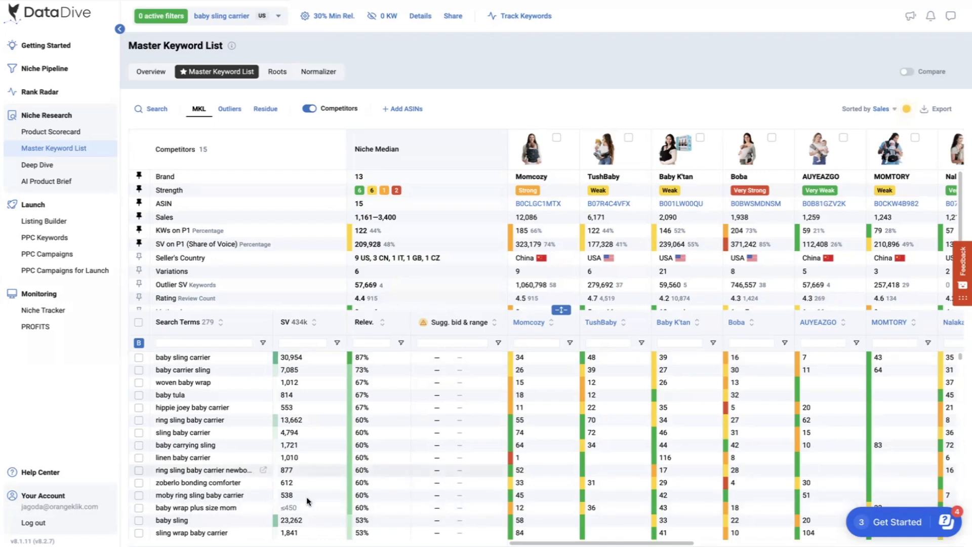
Review the search terms with their search volume and relevancy in the Master Keyword List.
scroll(383, 375, "down", 2)
scroll(383, 375, "down", 1)
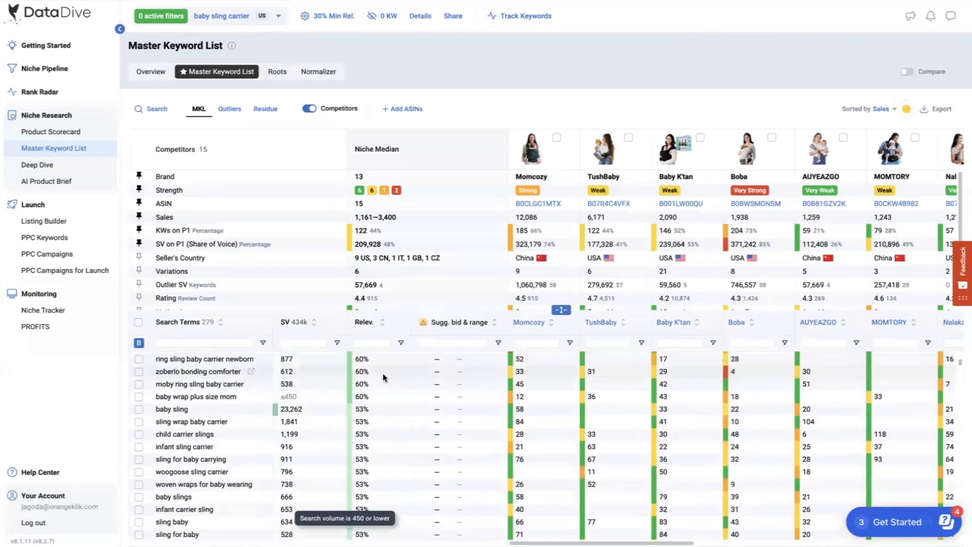
scroll(362, 397, "up", 3)
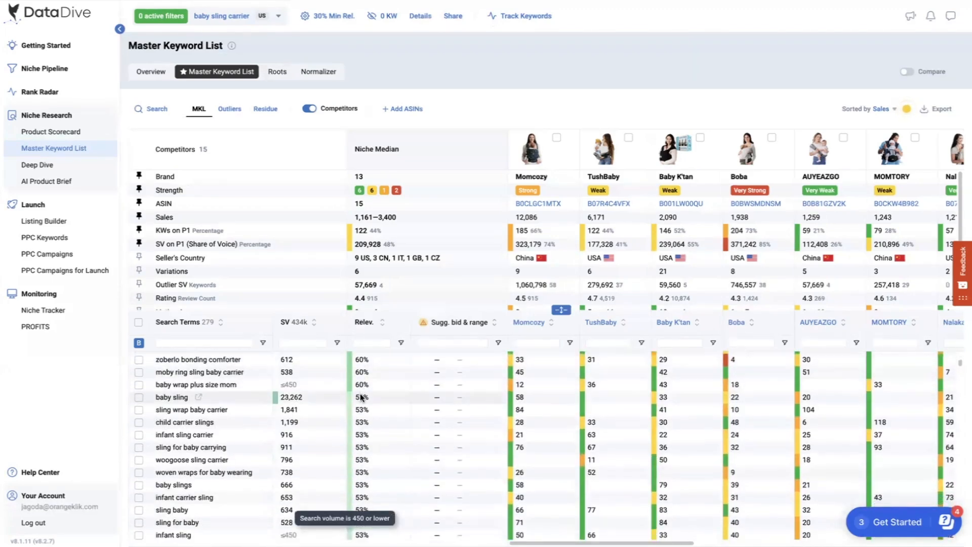
scroll(466, 394, "up", 1)
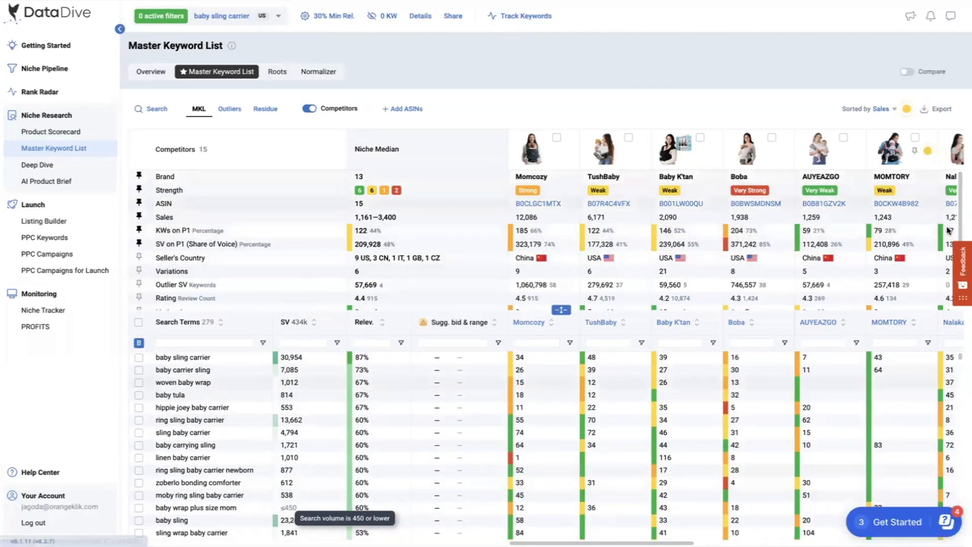
Examine the competitor metrics above the keyword table, and read and dismiss the tip about pinning competitors.
scroll(547, 239, "down", 3)
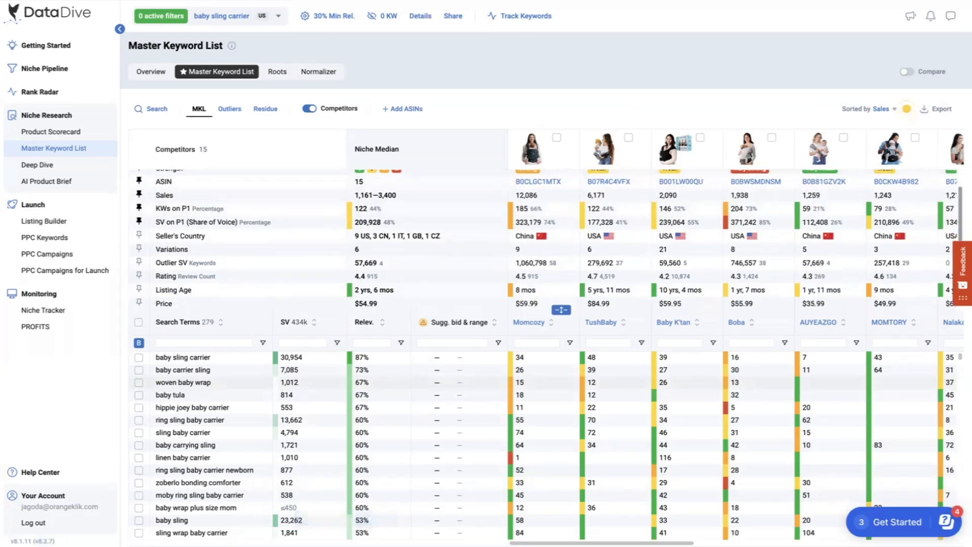
scroll(547, 239, "up", 3)
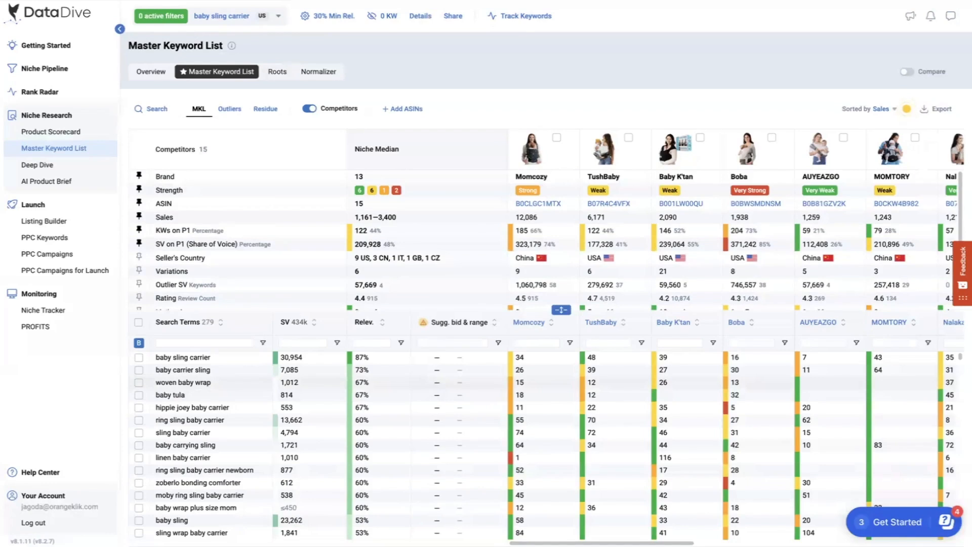
left_click(929, 152)
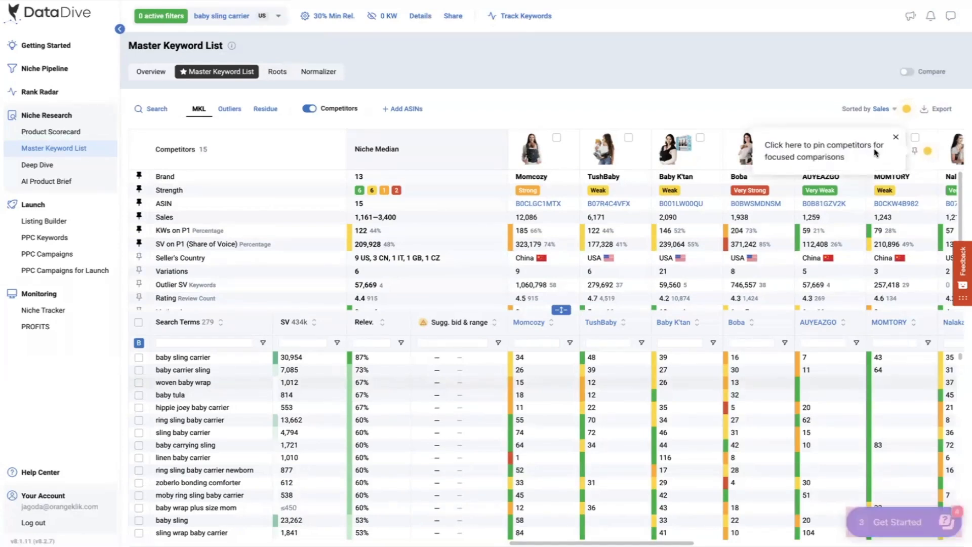
left_click(896, 137)
scroll(523, 245, "down", 2)
scroll(825, 279, "up", 2)
scroll(882, 279, "down", 1)
scroll(882, 280, "up", 1)
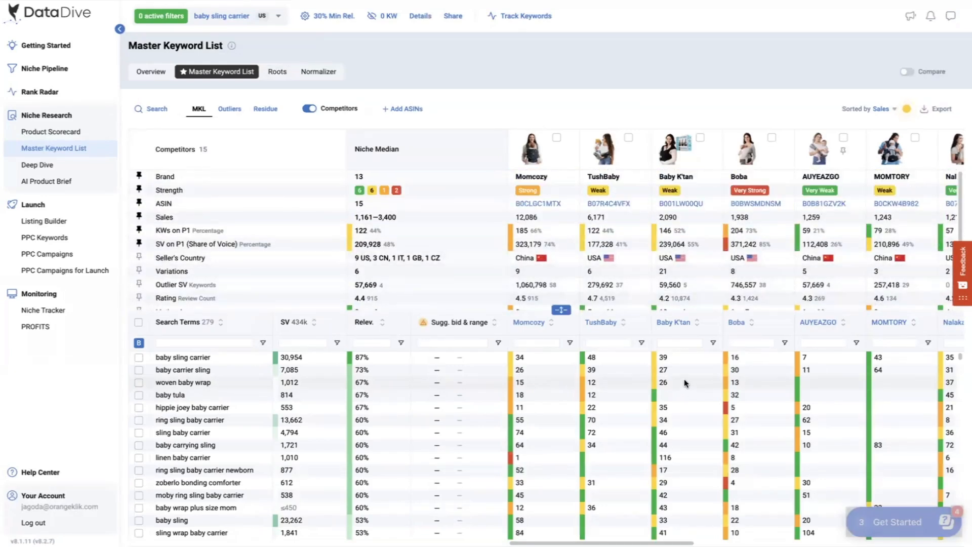
Examine the less relevant search terms further down the list and the competitors' ranks for them.
scroll(240, 411, "down", 3)
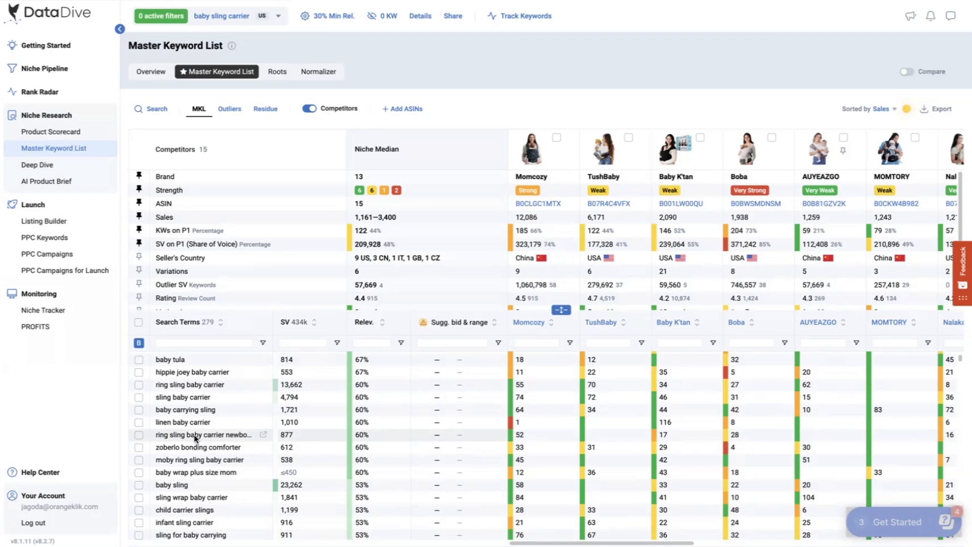
scroll(193, 434, "down", 2)
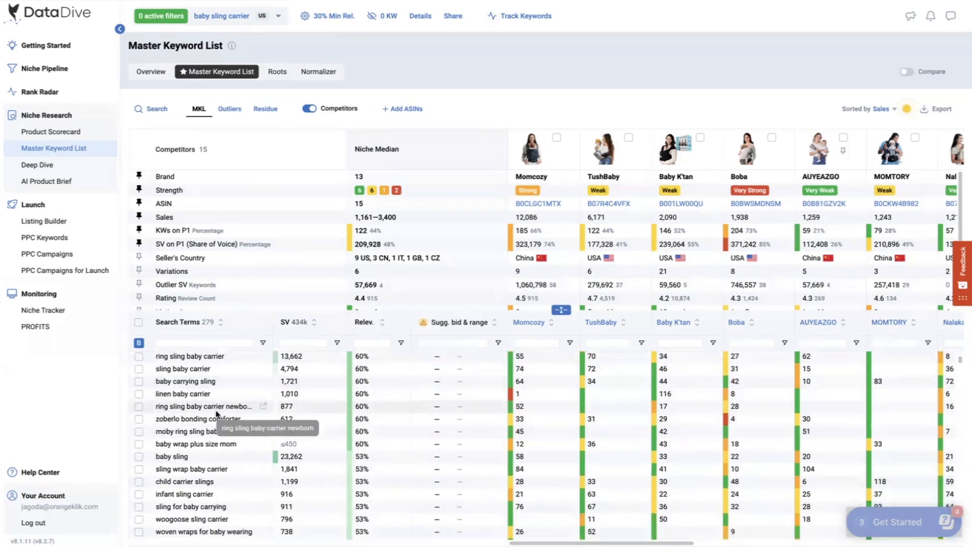
scroll(205, 418, "down", 3)
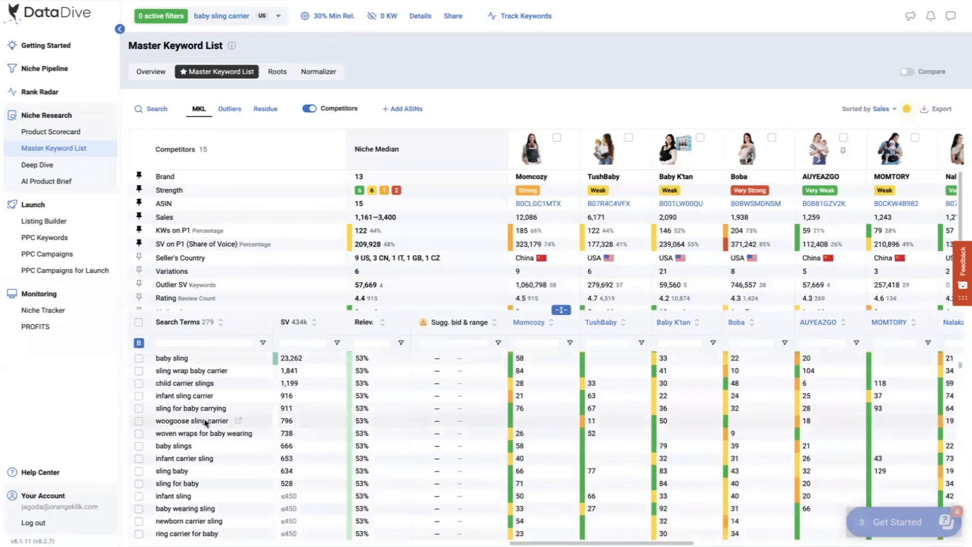
scroll(205, 418, "down", 2)
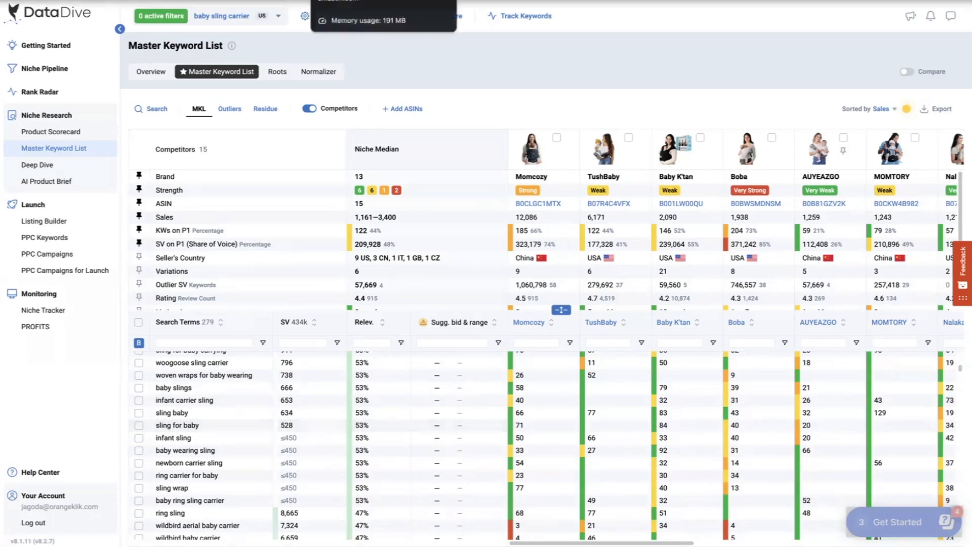
Switch to the Amazon page, search for "baby ear muffs" and find the first organic results.
left_click(349, 1)
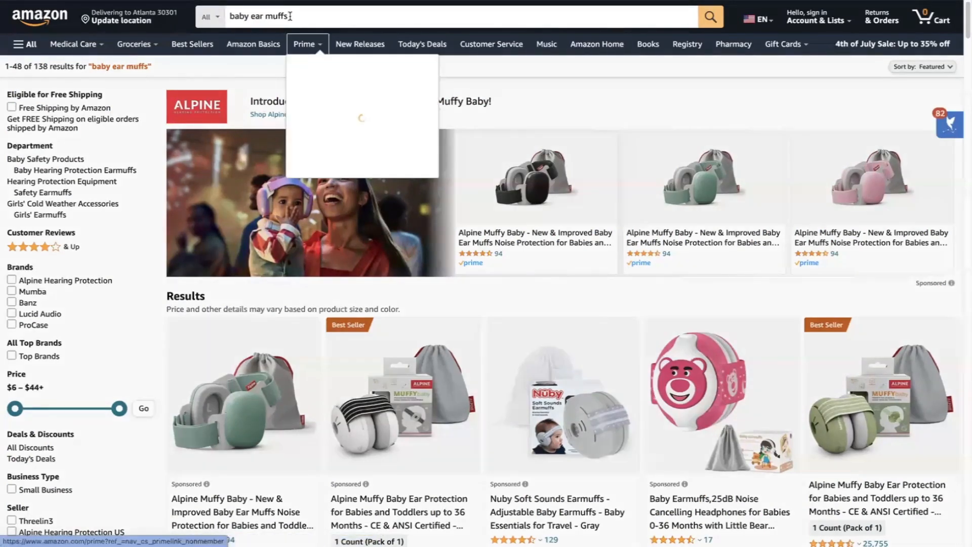
left_click(713, 21)
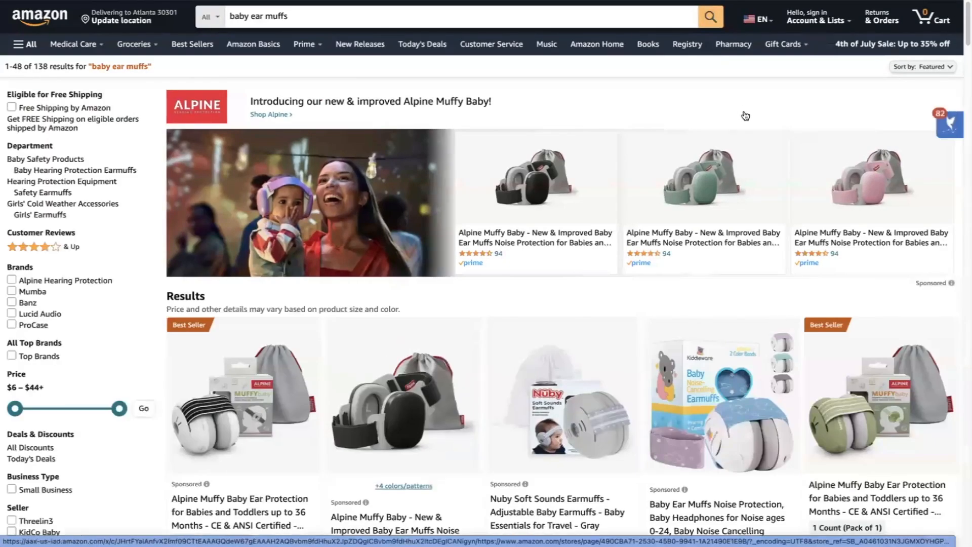
scroll(745, 116, "down", 5)
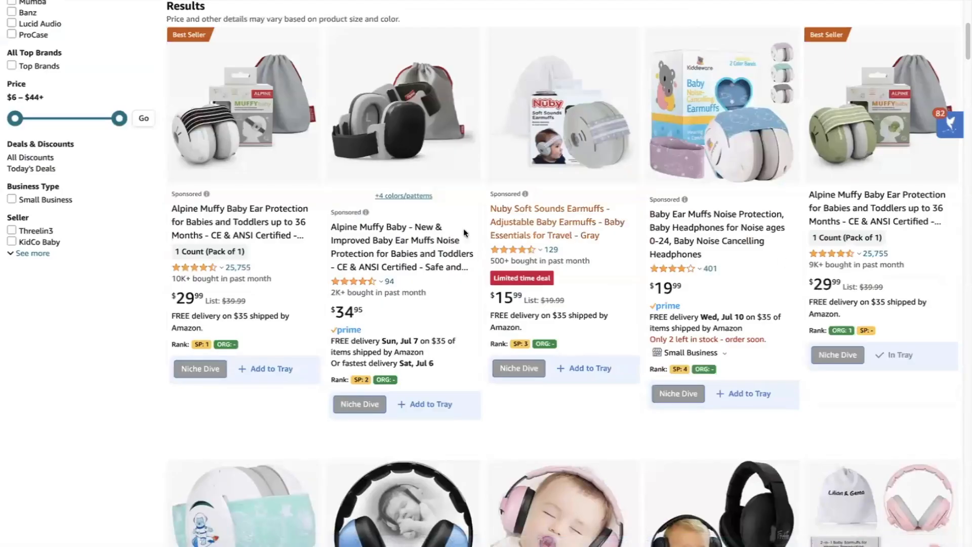
scroll(697, 198, "down", 1)
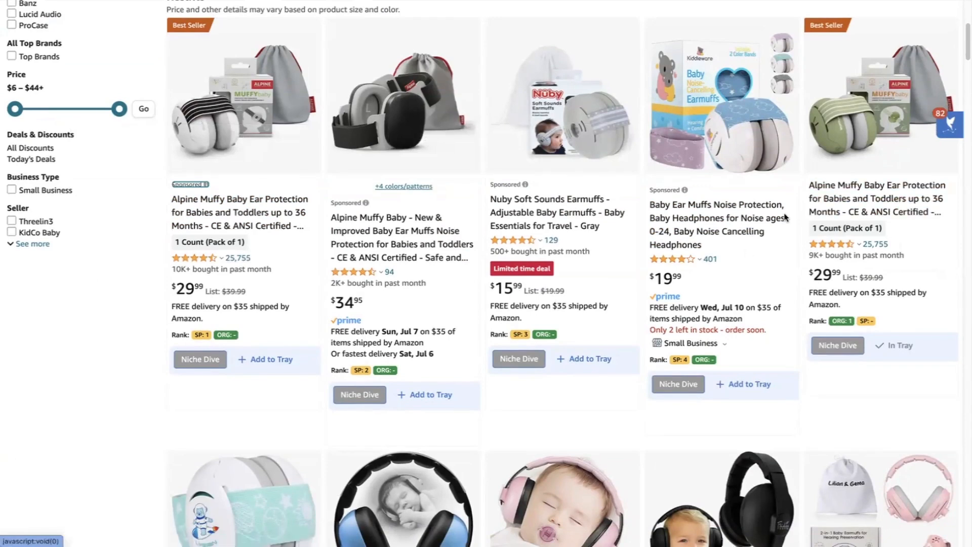
scroll(786, 217, "down", 7)
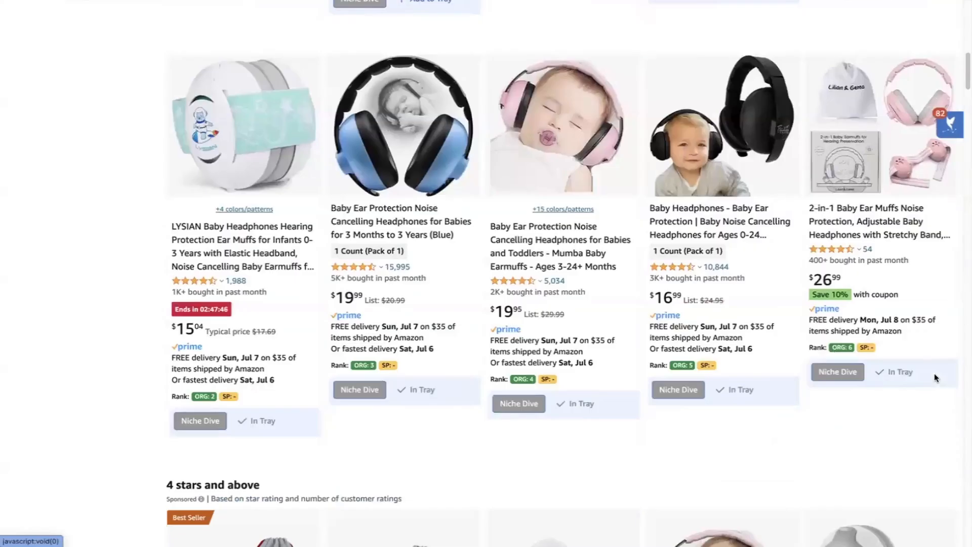
Remove the five baby ear muffs products ranked organic 2 to 6 from the tray.
mouse_move(830, 375)
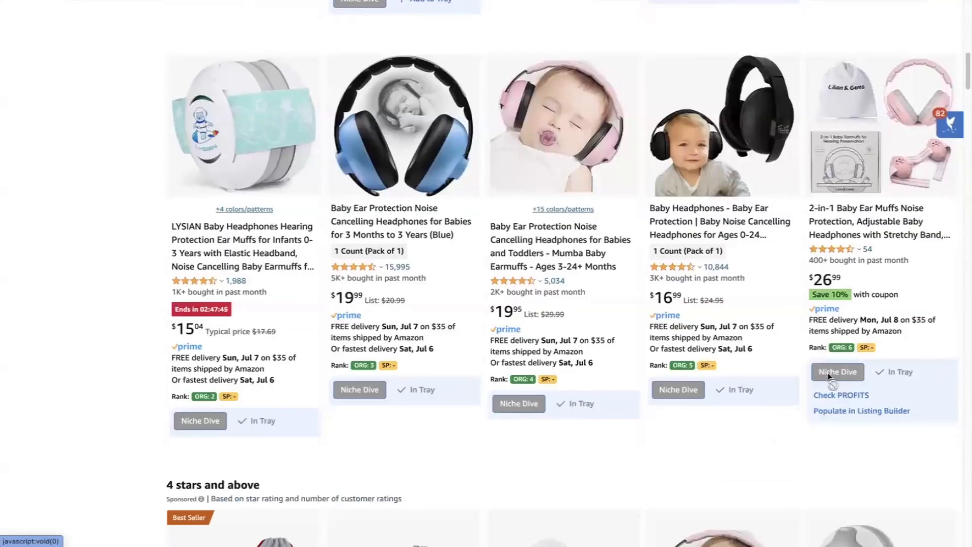
left_click(895, 371)
left_click(743, 390)
left_click(585, 403)
left_click(426, 390)
left_click(266, 421)
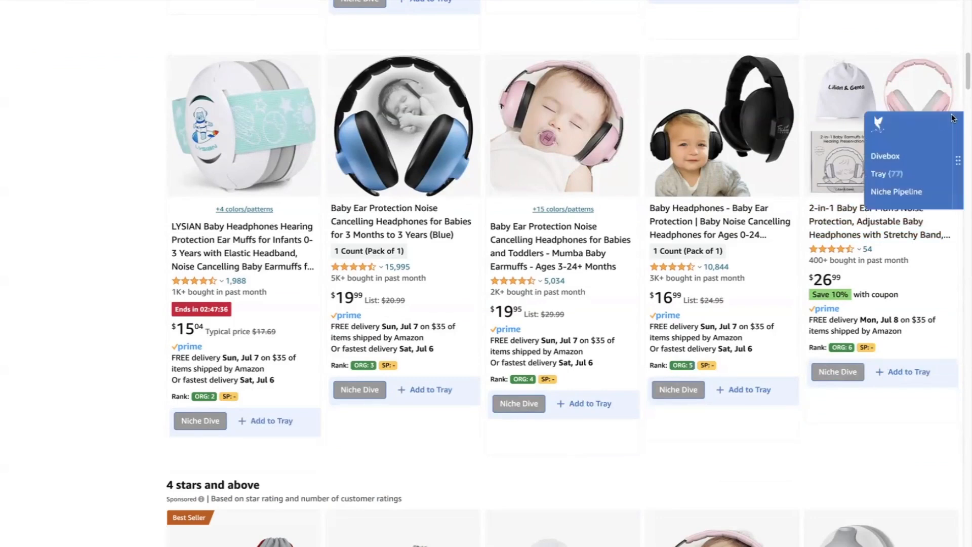
Open the Divebox for the baby ear muffs results and show the filter fields for the table columns.
mouse_move(958, 122)
left_click(888, 157)
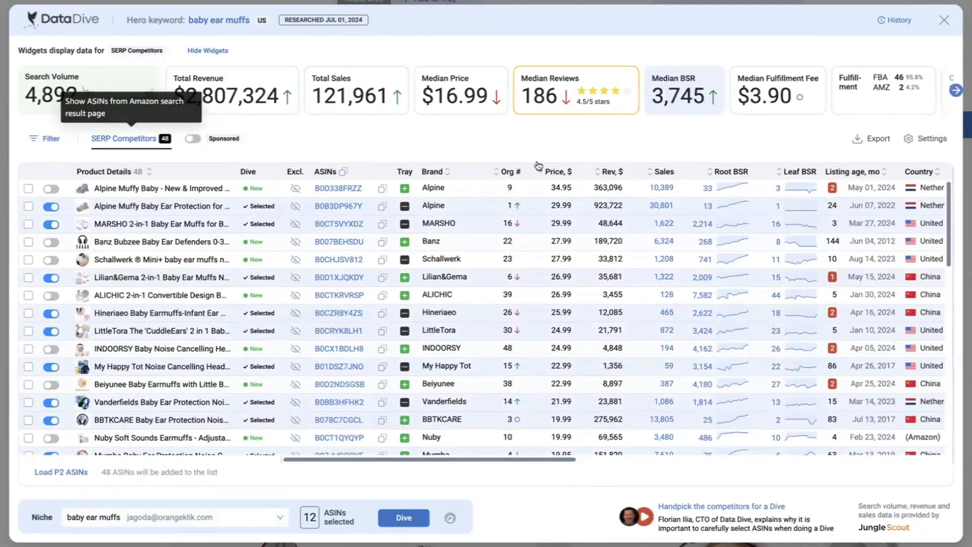
left_click(49, 140)
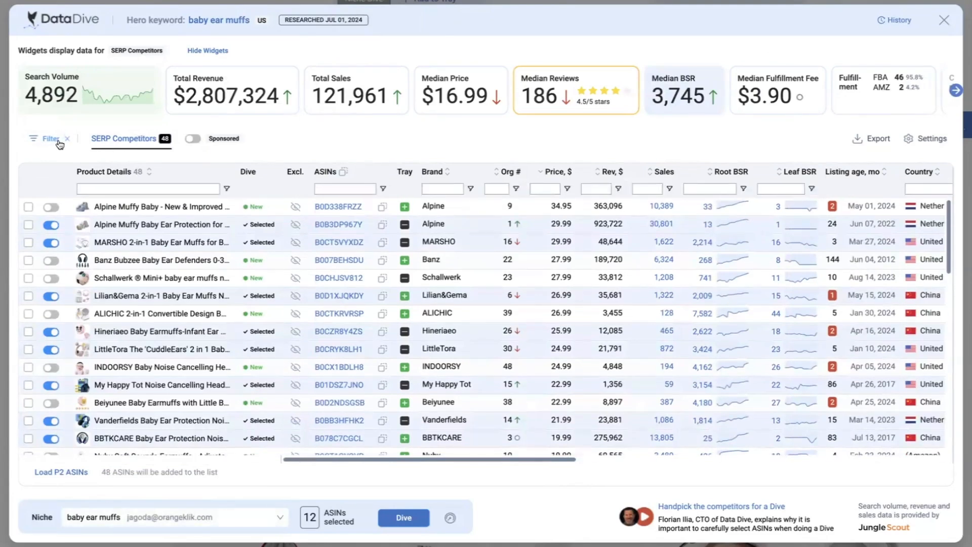
Compare the SERP competitors sorted by price, and finish with them sorted by sales from highest to lowest.
left_click(556, 175)
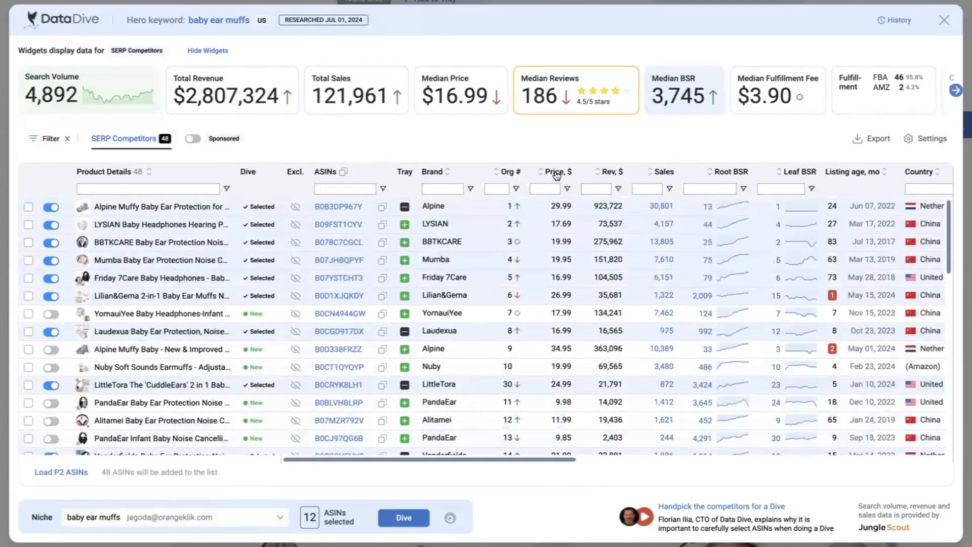
left_click(553, 175)
left_click(552, 175)
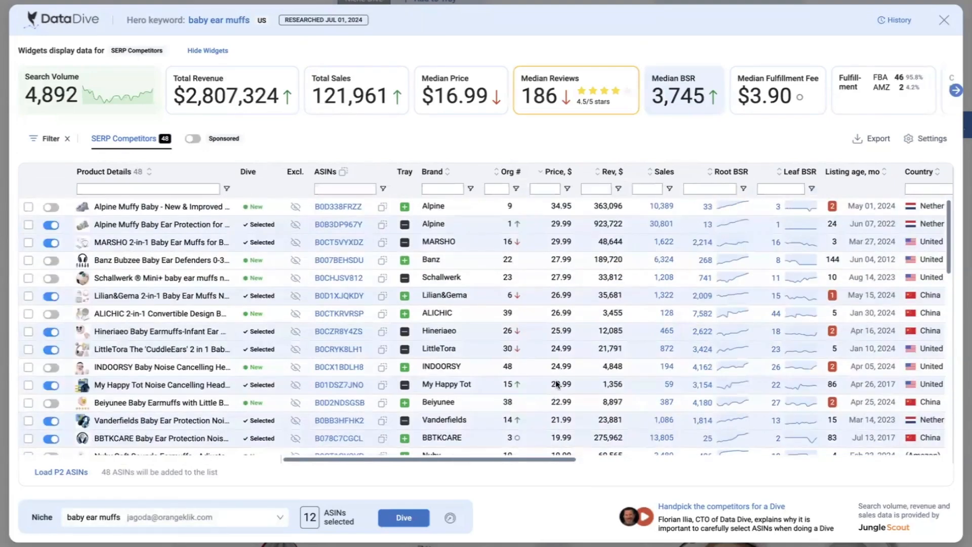
left_click(665, 173)
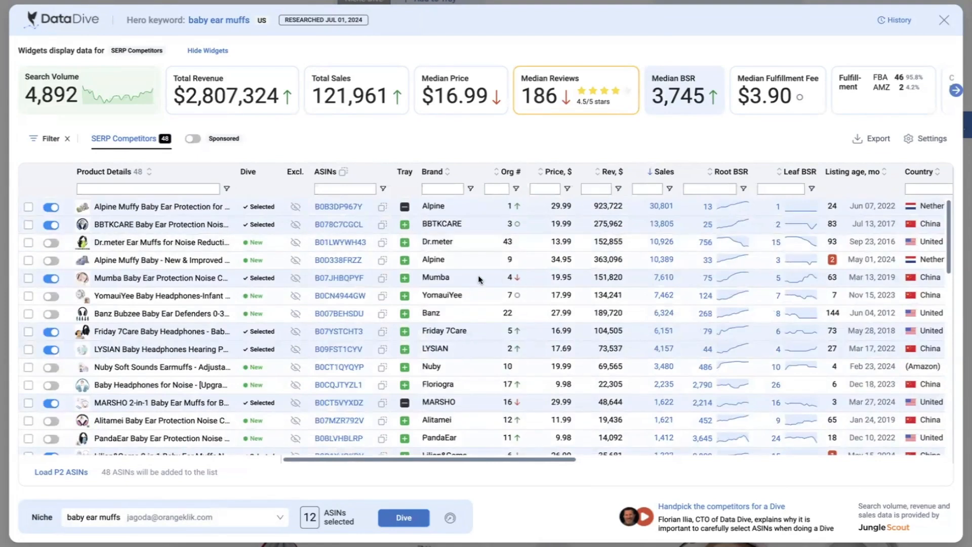
Adjust the dive selection to 15 ASINs, keeping top sellers down to PandaEar and deselecting Lilian&Gema and the lower sellers.
scroll(480, 280, "down", 5)
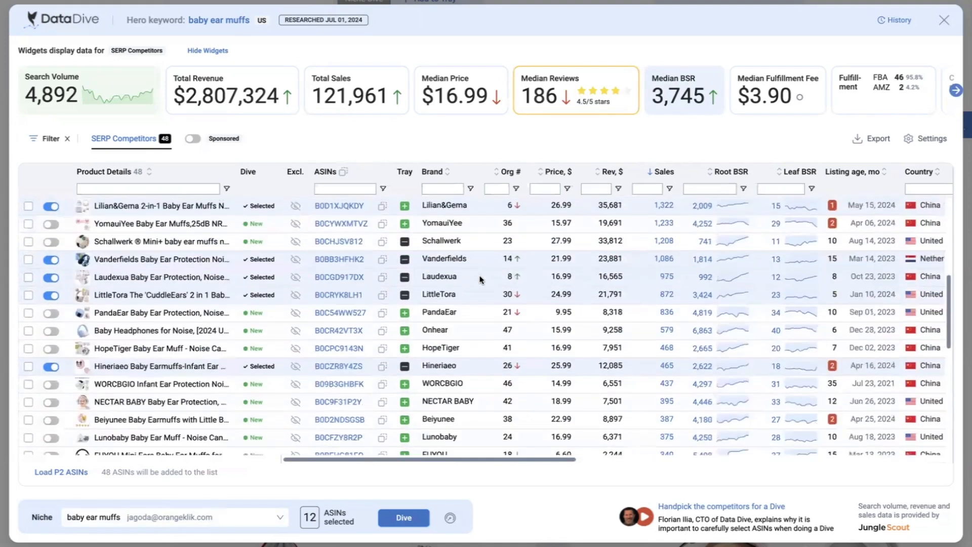
scroll(480, 280, "down", 3)
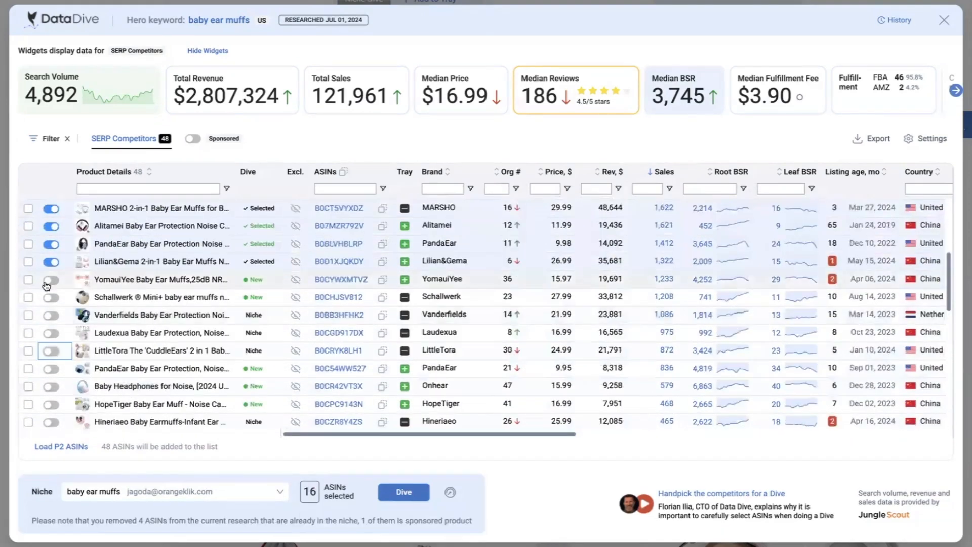
left_click(51, 262)
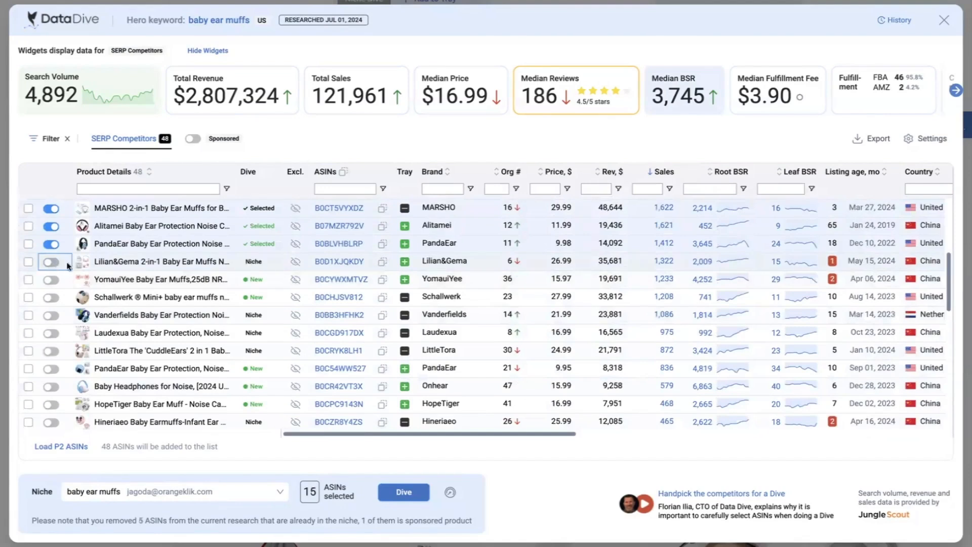
Add the Lilian&Gema, PandaEar and Alitamei baby ear muffs to the tray.
left_click(405, 263)
left_click(405, 262)
left_click(405, 248)
left_click(405, 242)
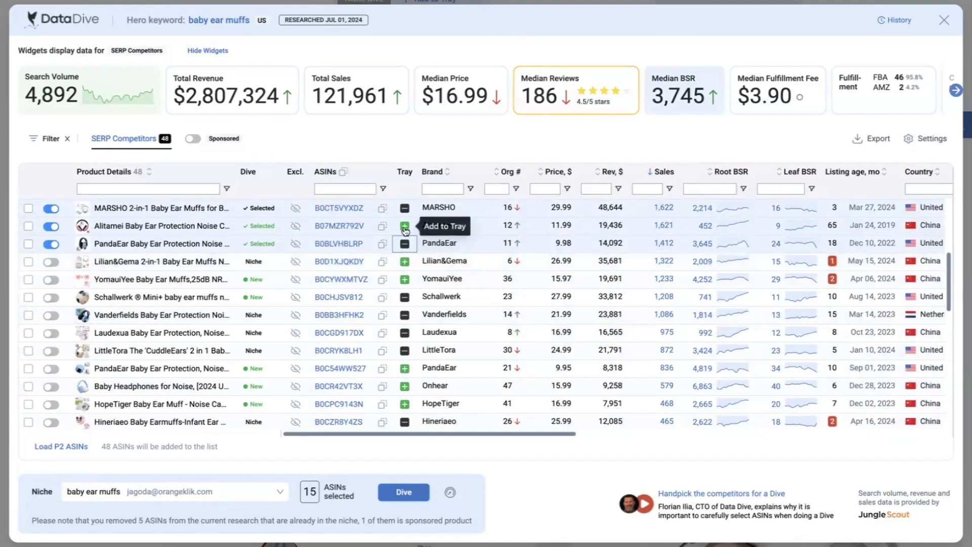
left_click(405, 263)
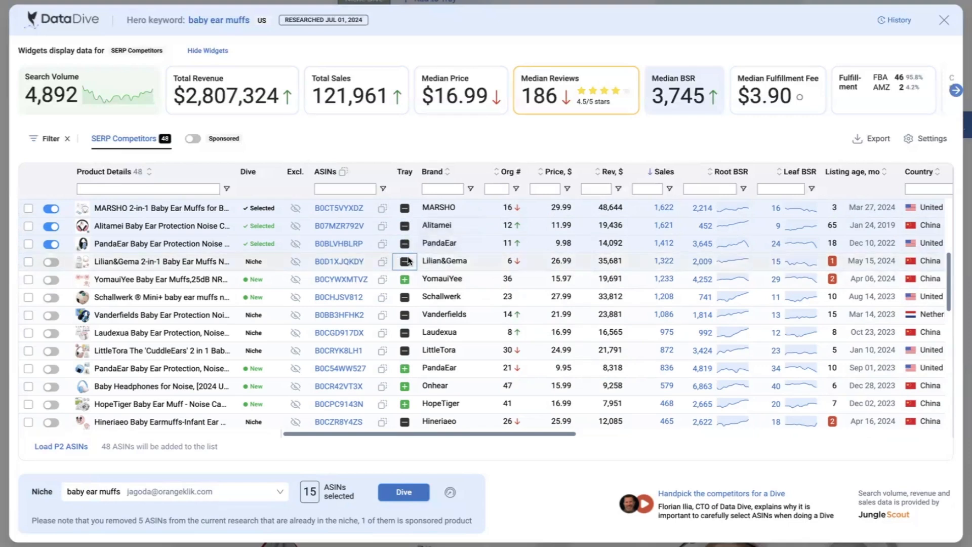
Try to add the newer Alpine Muffy Baby and the Banz Bubzee ear muffs to the tray.
left_click(405, 262)
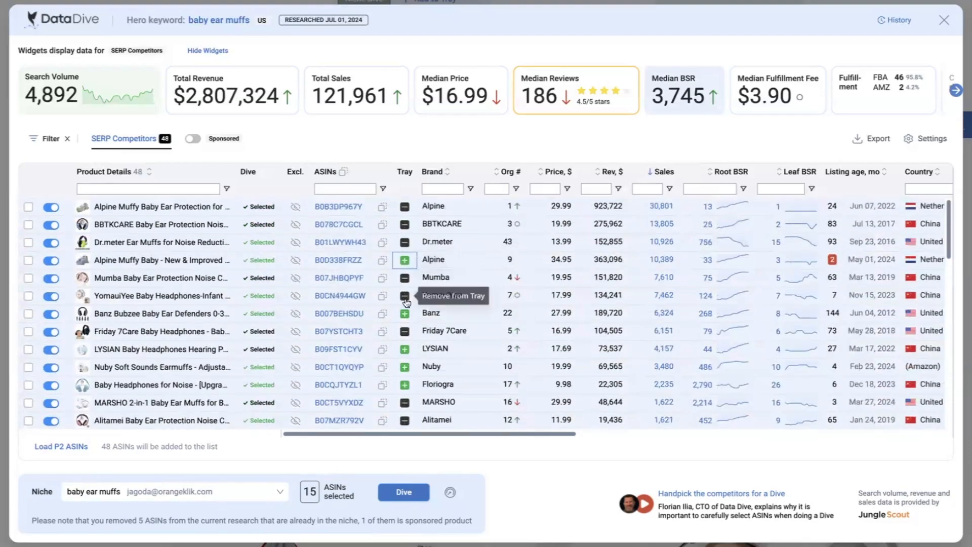
left_click(404, 314)
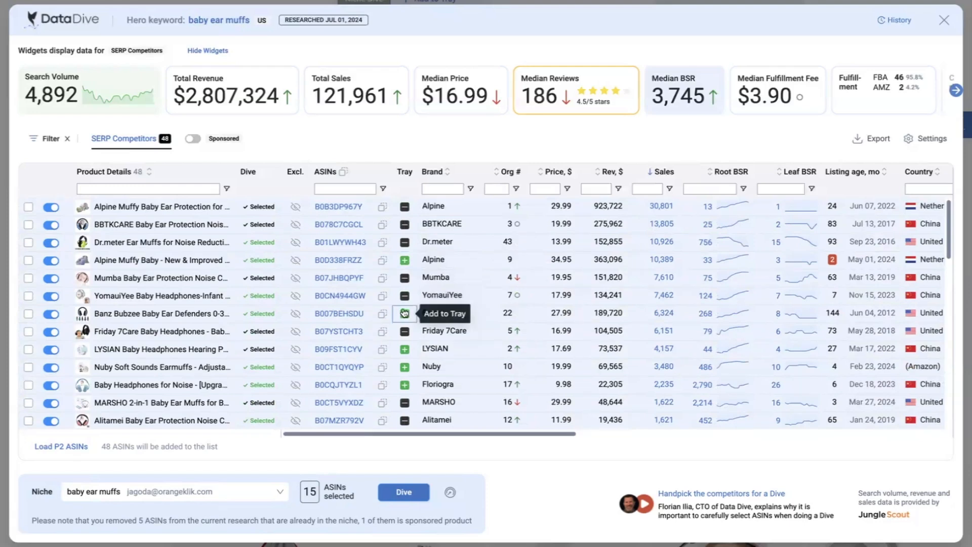
left_click(405, 260)
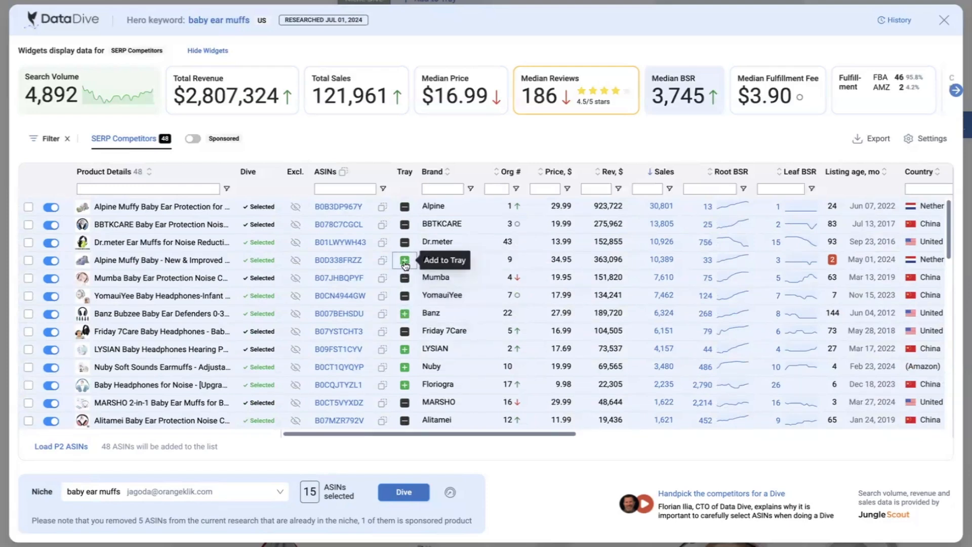
left_click(405, 315)
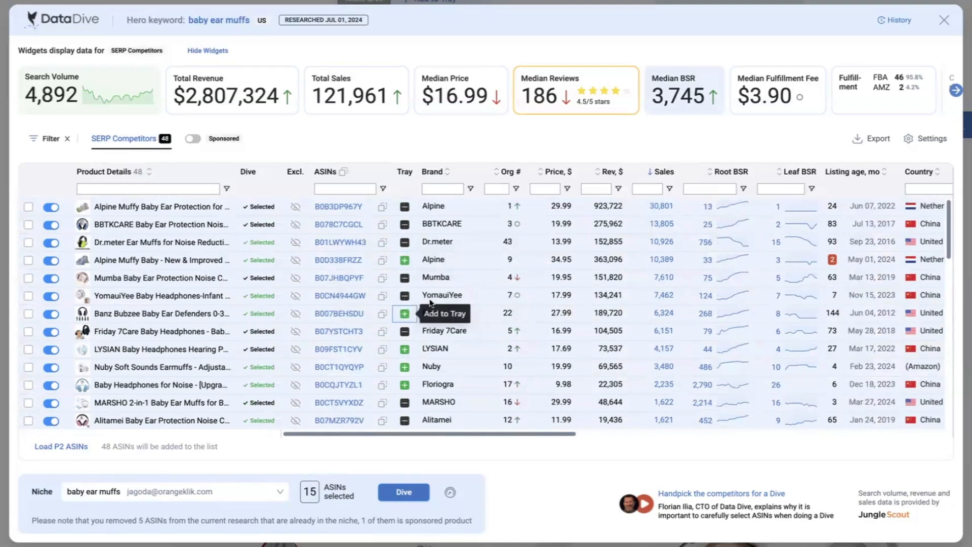
Enter "baby ear muffs July" as the niche name and start the dive with the 15 selected ASINs.
scroll(446, 298, "down", 1)
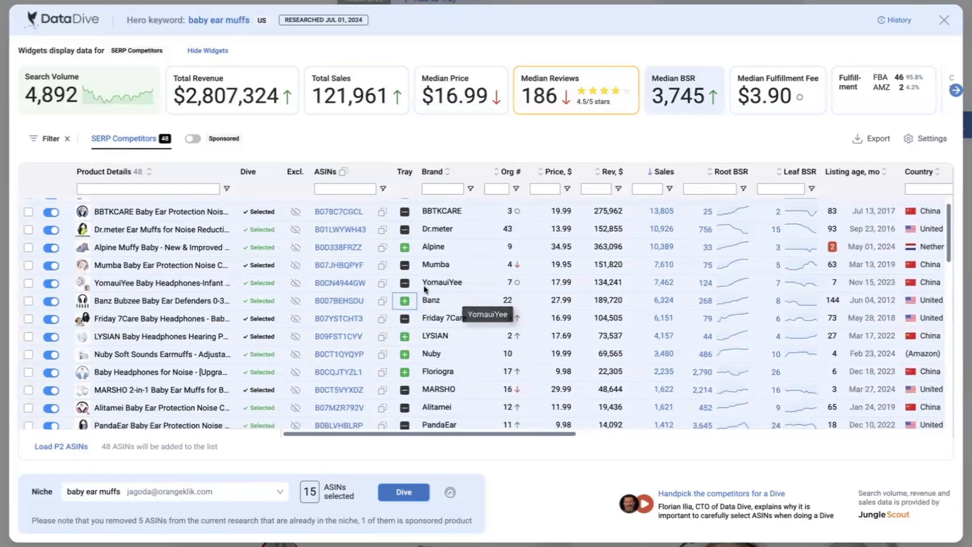
scroll(401, 263, "down", 2)
left_click(121, 491)
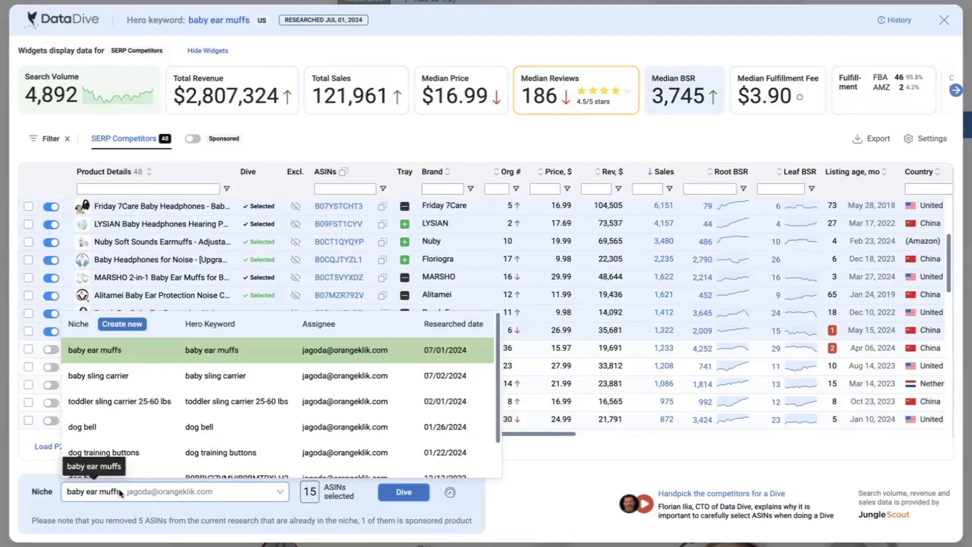
type("baby ear muffs ")
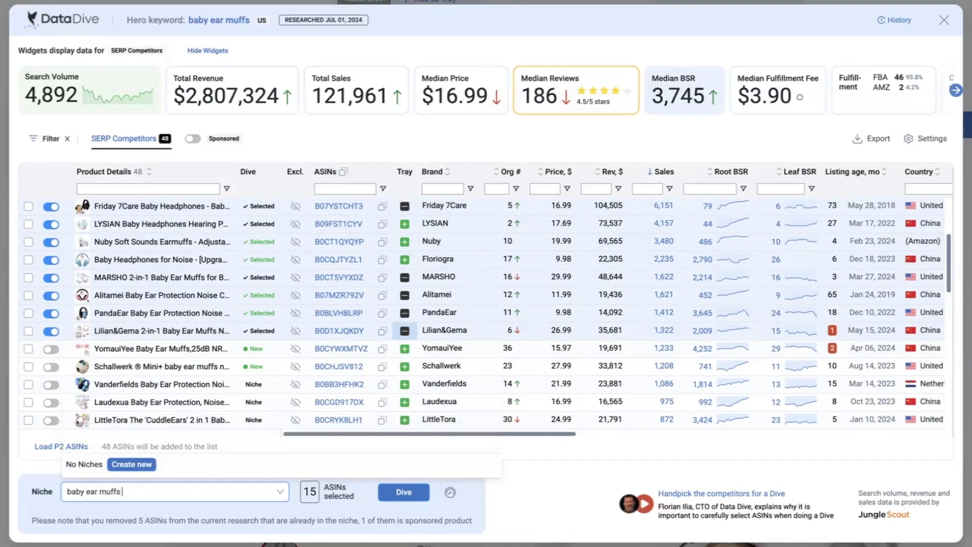
type("July")
left_click(394, 491)
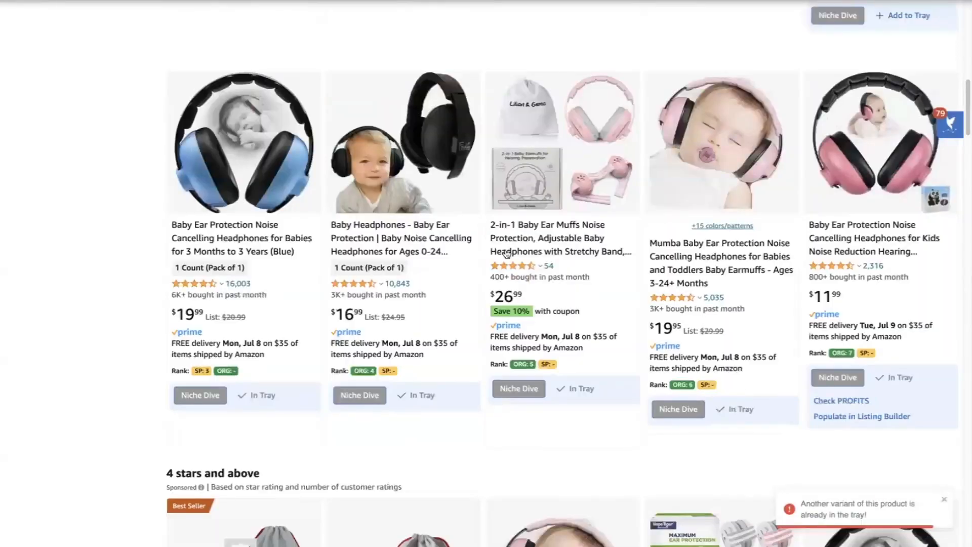
On Amazon, browse Baby Safety Products and its bed rails subcategory for baby ear muffs, and open the Divebox for the results.
scroll(506, 253, "up", 12)
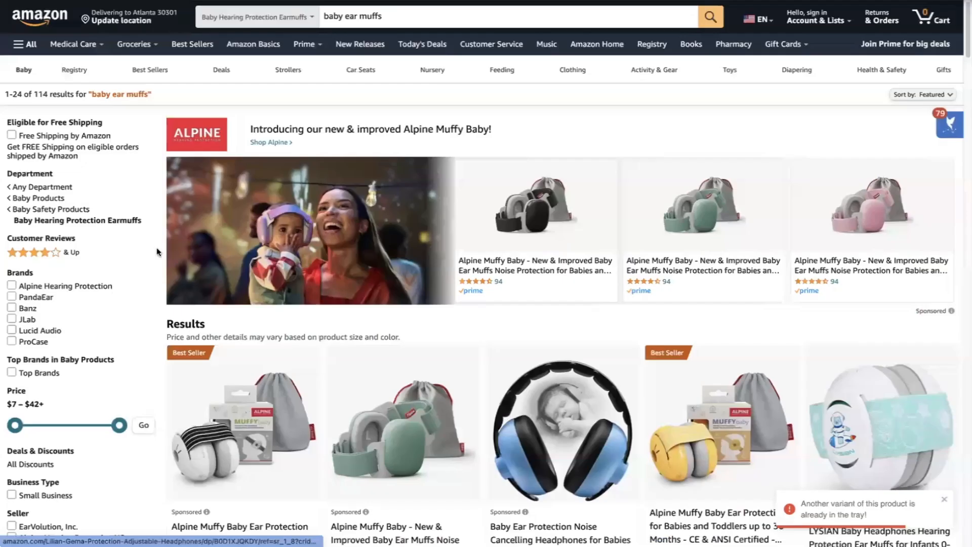
left_click(41, 211)
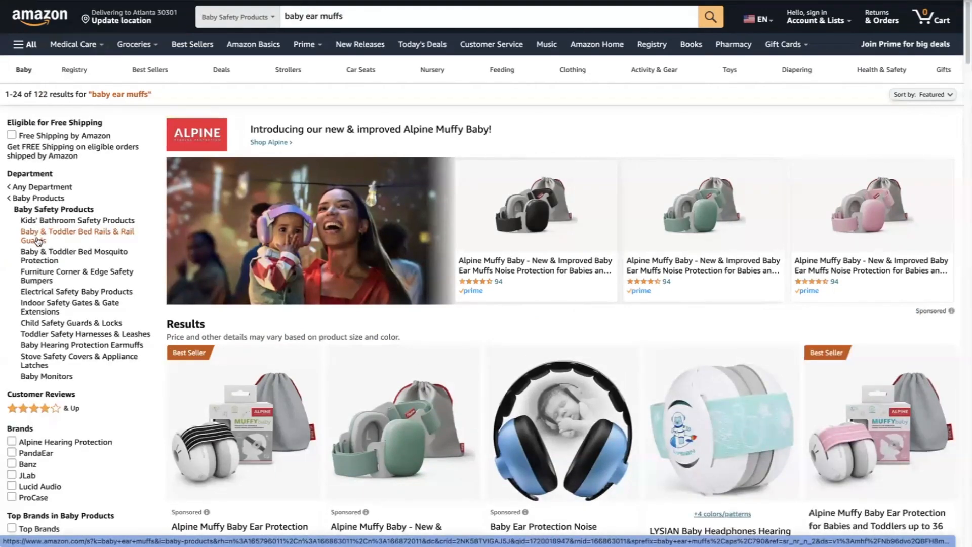
left_click(38, 240)
scroll(599, 358, "down", 3)
mouse_move(894, 154)
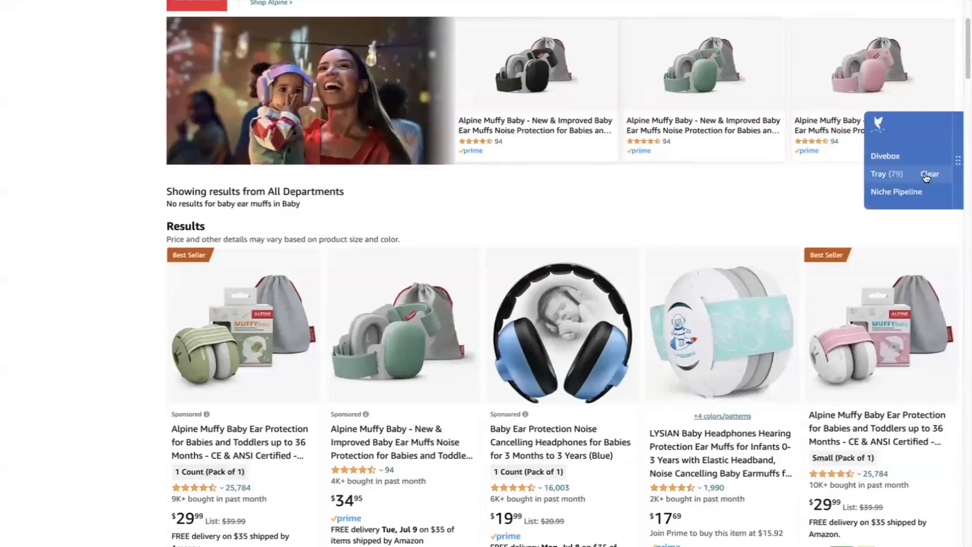
left_click(886, 157)
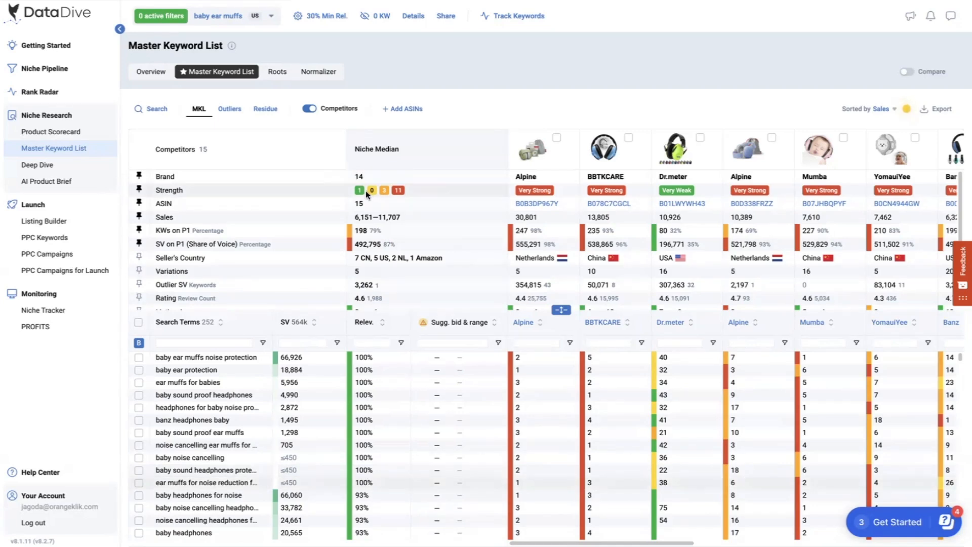
In the Master Keyword List, select all branded keywords and exclude them from the list.
mouse_move(361, 193)
mouse_move(398, 191)
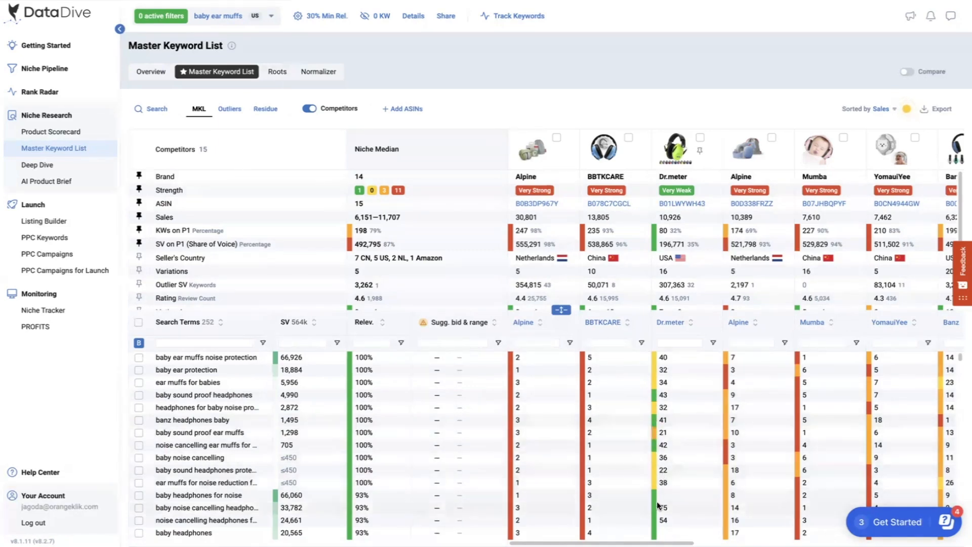
scroll(666, 493, "down", 1)
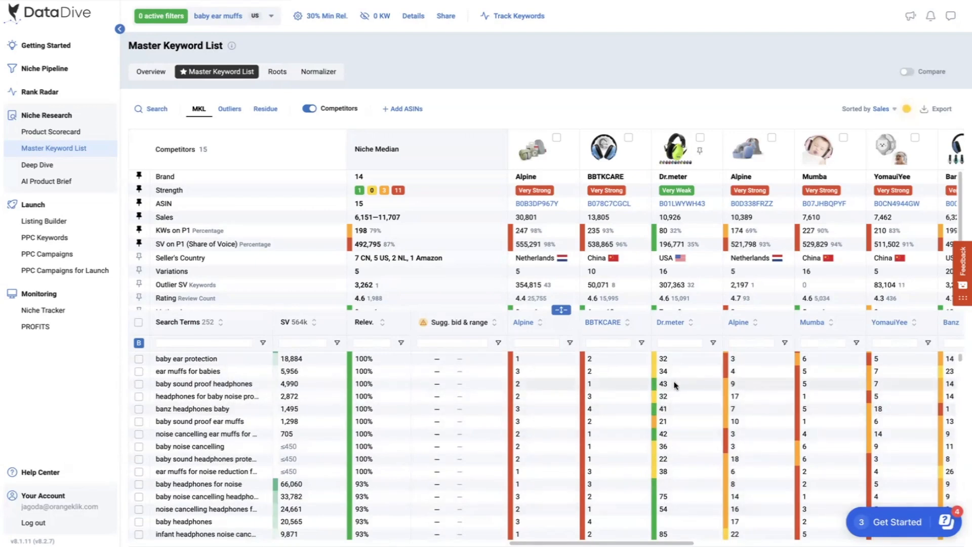
left_click(140, 345)
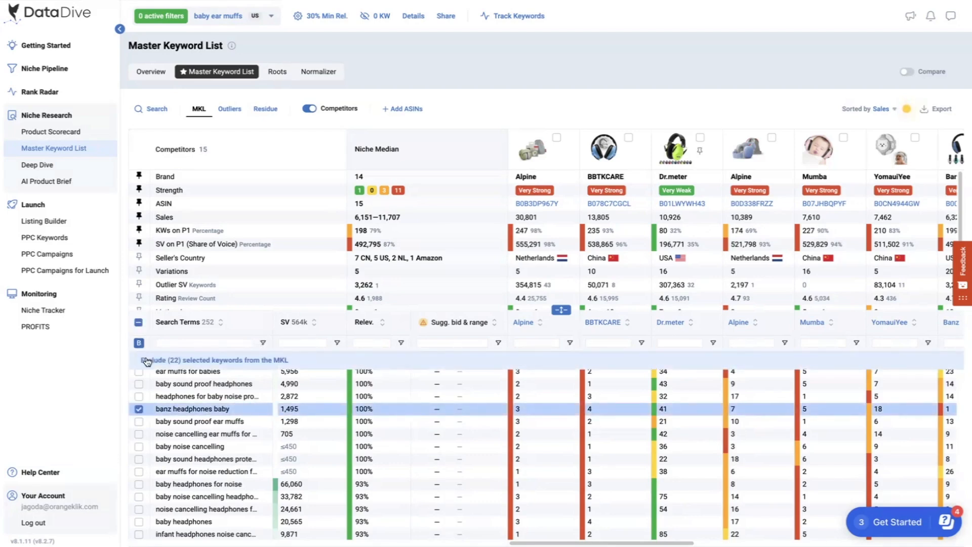
left_click(146, 361)
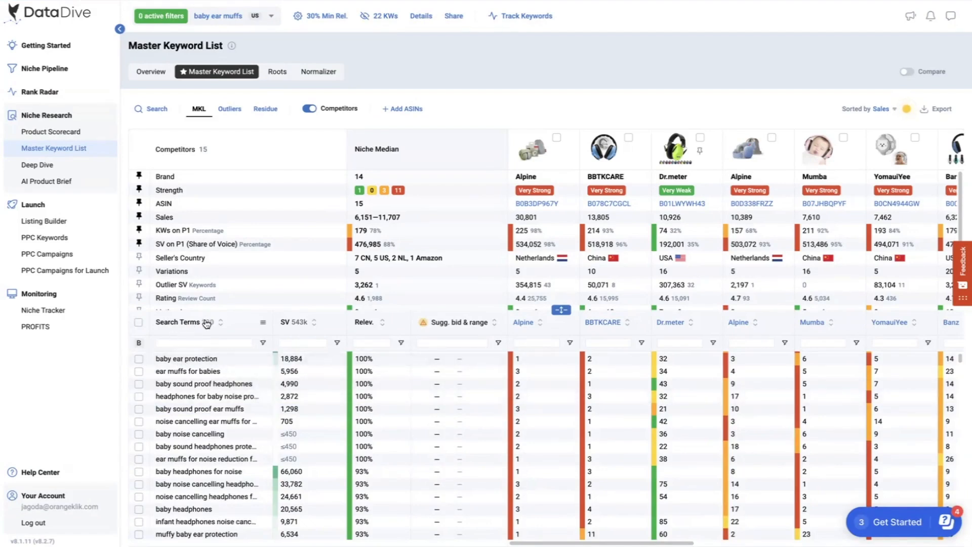
Filter the search terms by "earplugs" and exclude "baby earplugs for airplane" from the Master Keyword List.
scroll(207, 363, "down", 1)
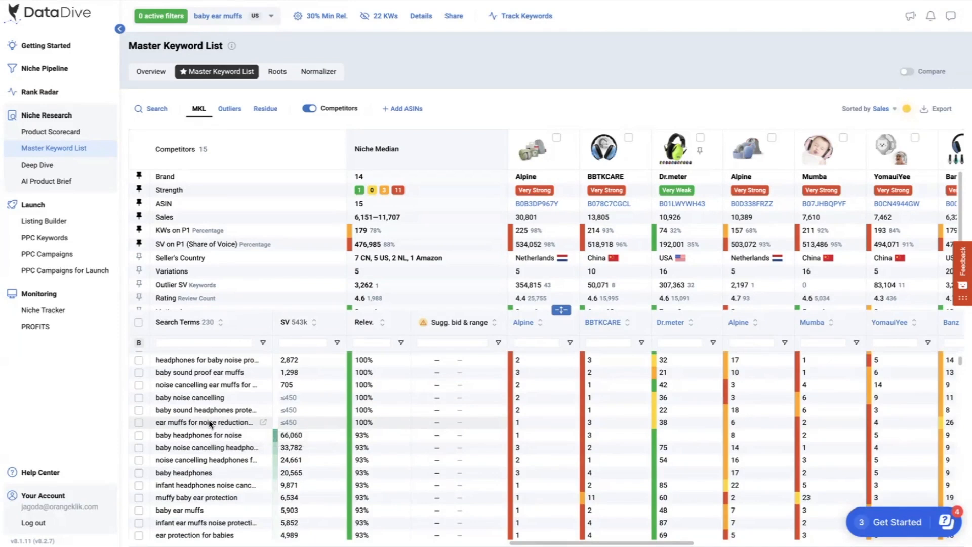
left_click(203, 342)
type("earplugs")
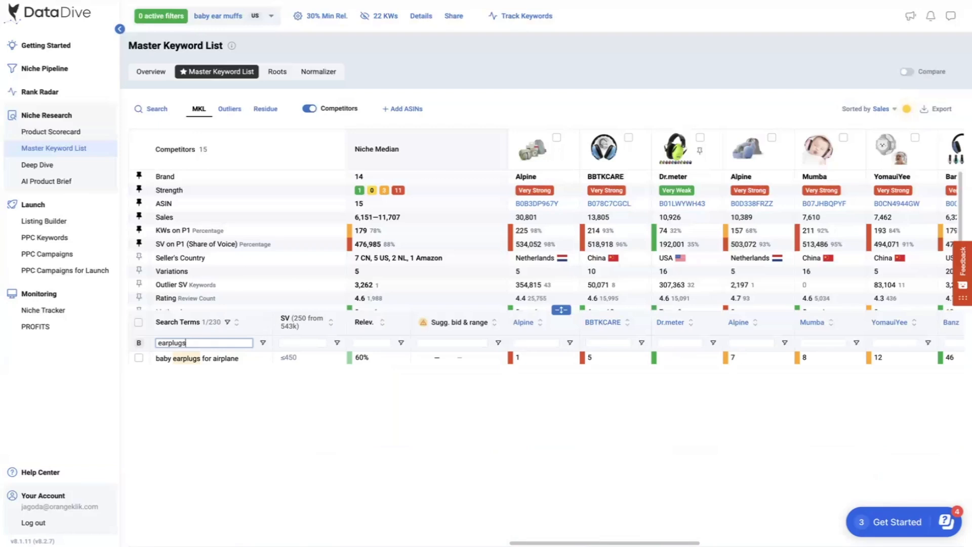
left_click(138, 358)
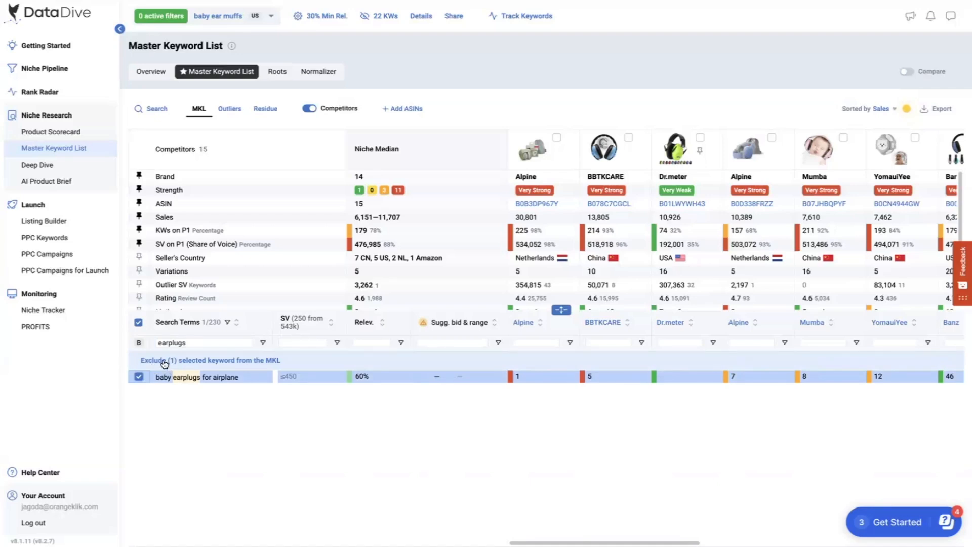
left_click(163, 360)
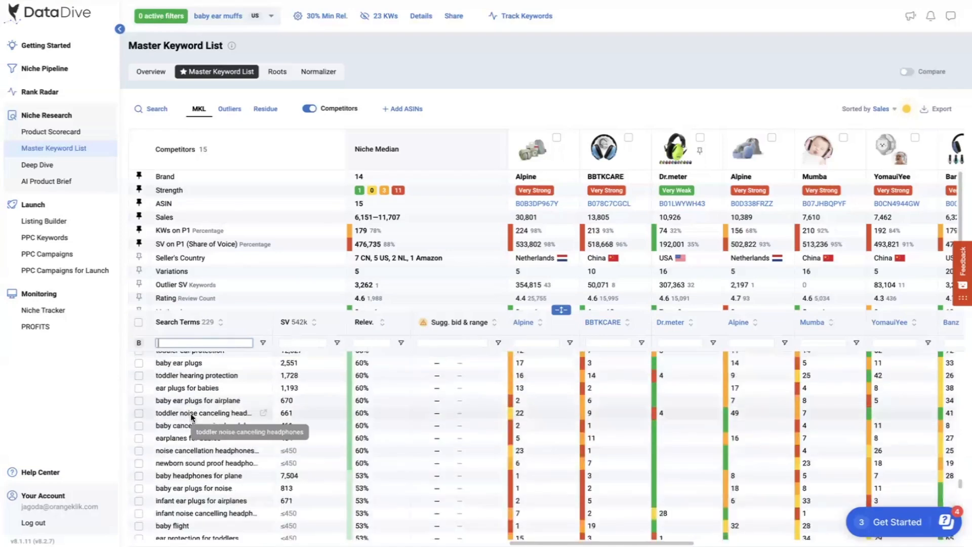
Filter the search terms by "protection" and try to exclude "baby ear muffs noise protection" in phrase form.
scroll(191, 414, "down", 10)
scroll(191, 416, "down", 3)
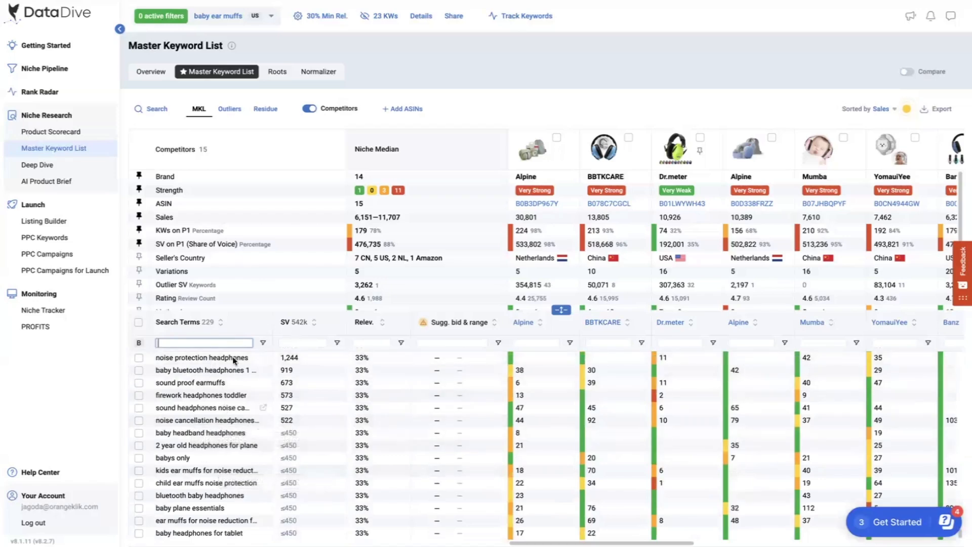
type("protection")
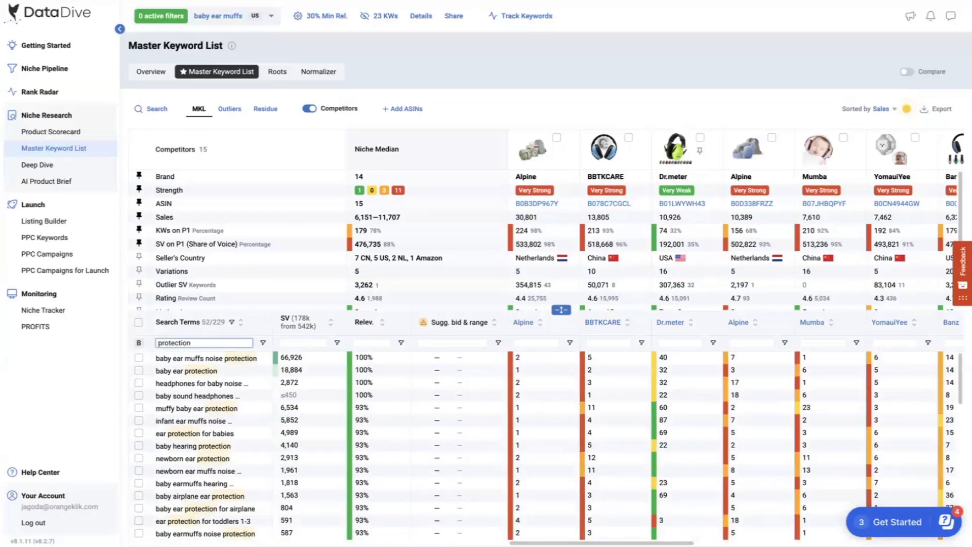
left_click(138, 357)
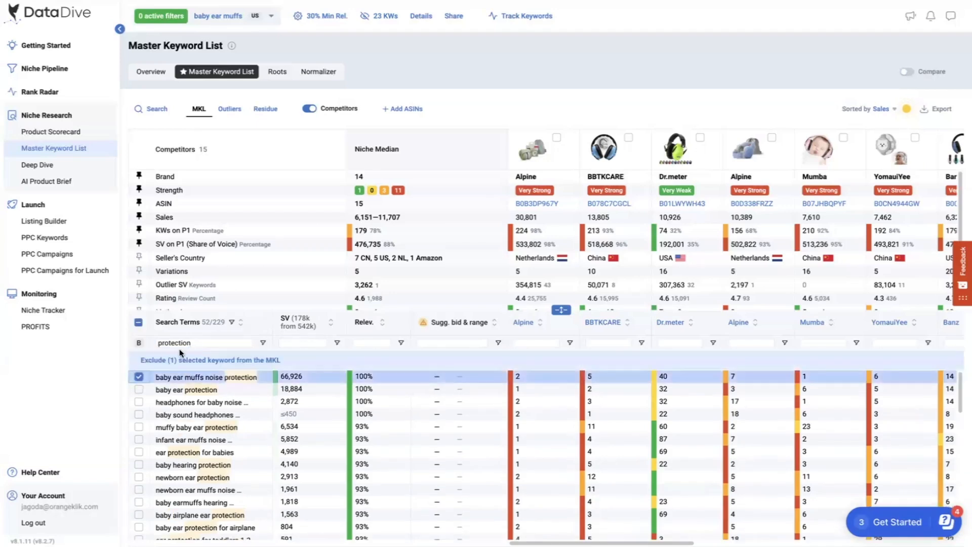
double_click(181, 358)
right_click(150, 380)
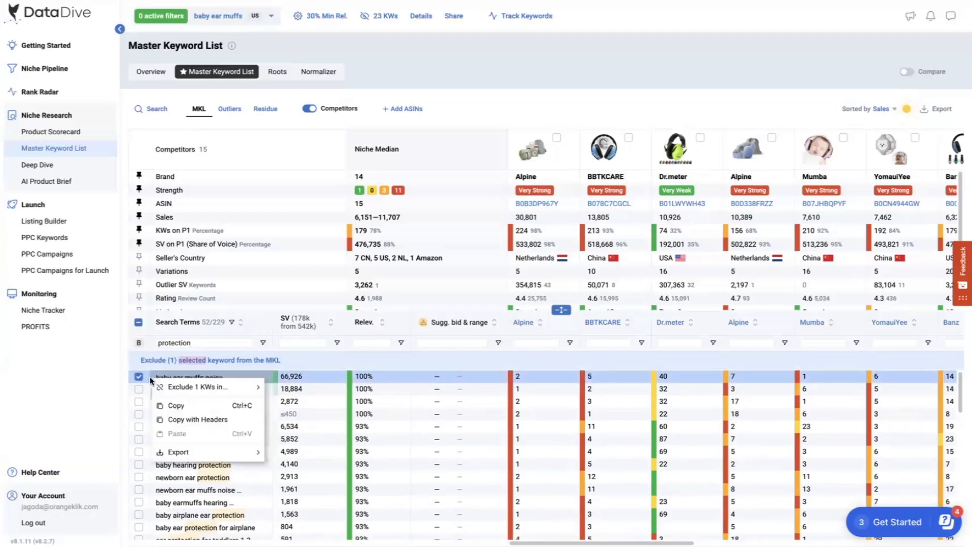
mouse_move(257, 390)
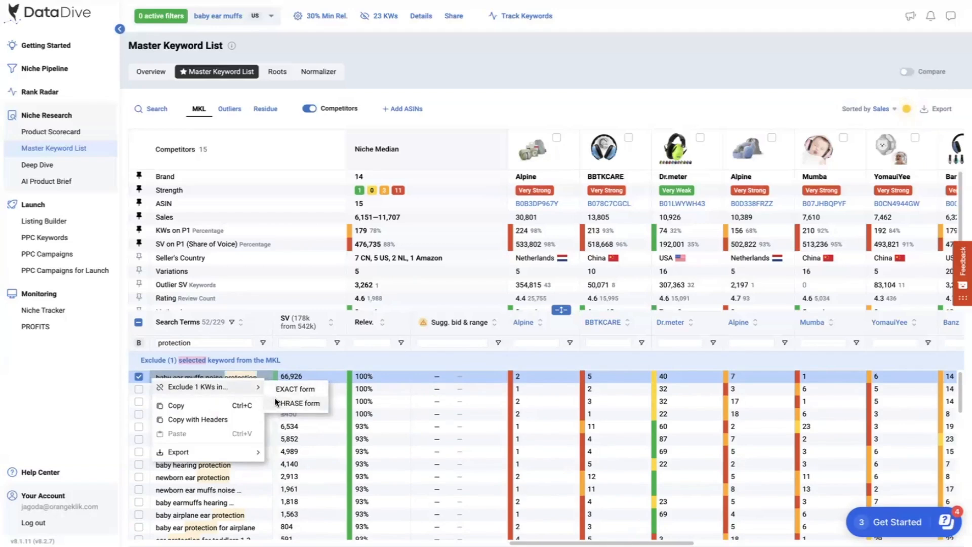
left_click(297, 404)
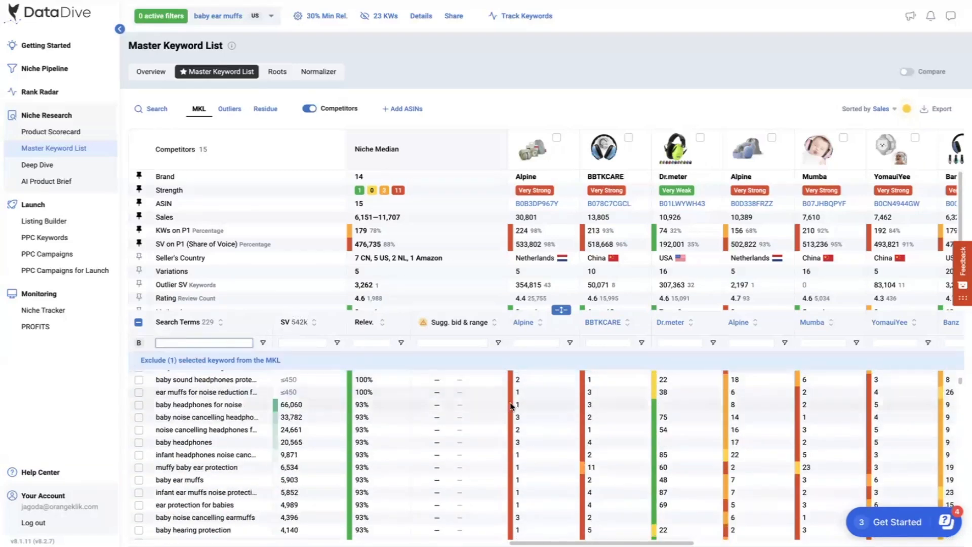
left_click(135, 376)
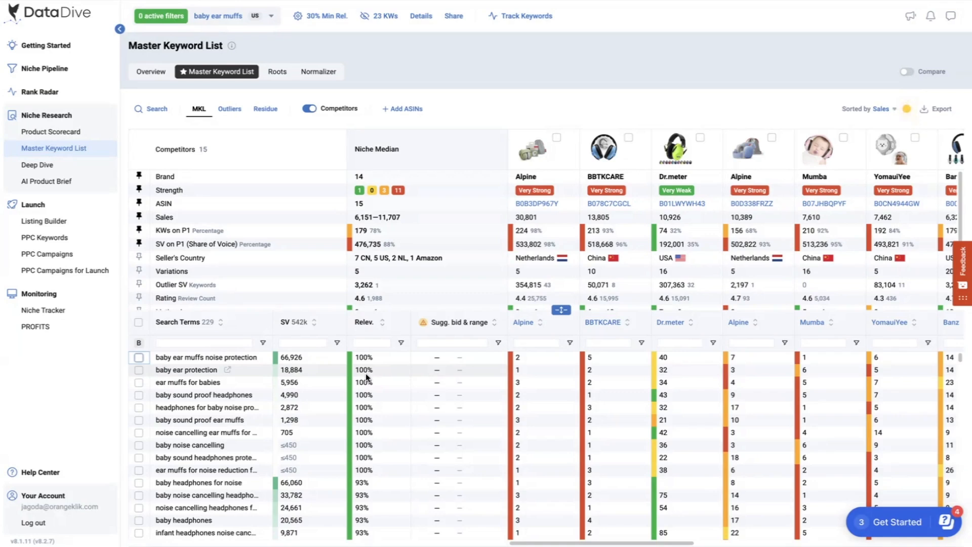
Switch to the Outliers keywords and compare their search volumes and rankings across all competitors.
left_click(233, 110)
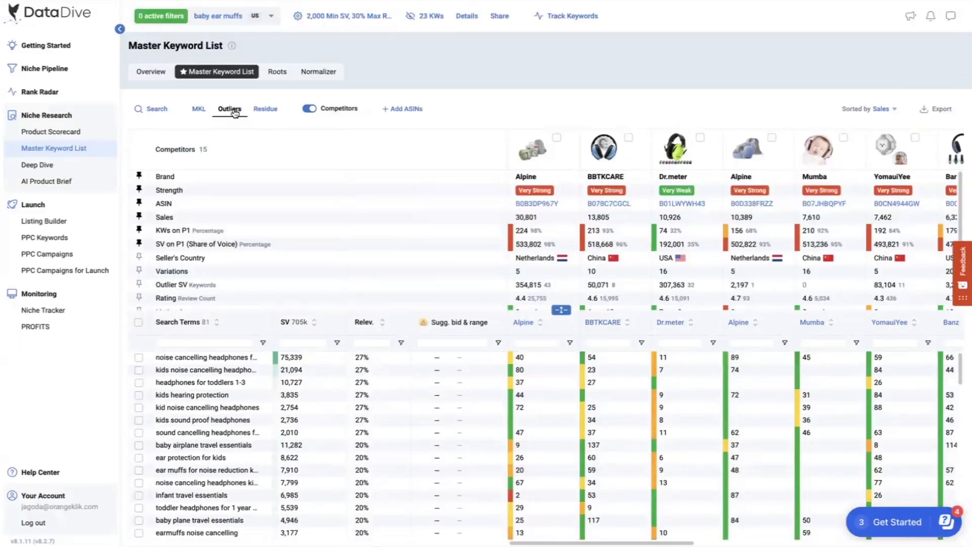
mouse_move(305, 323)
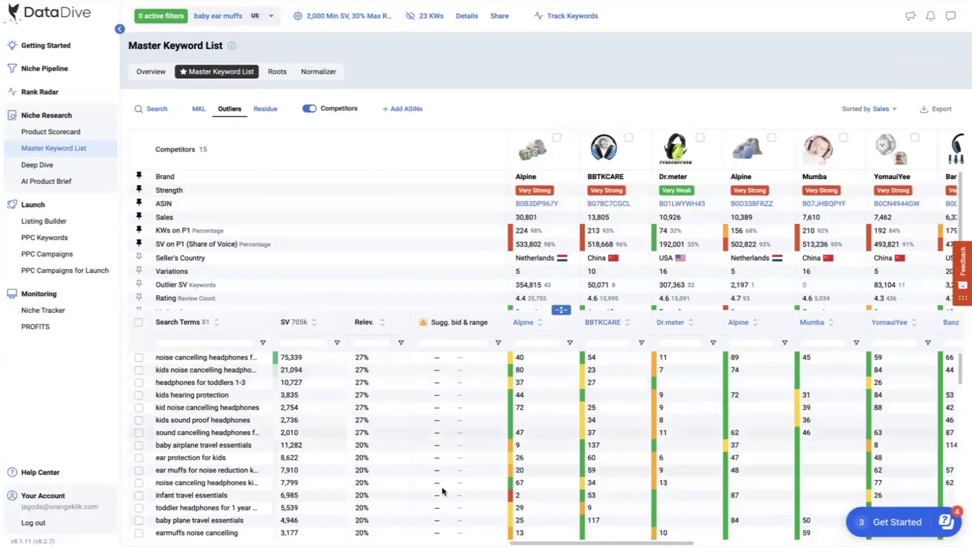
scroll(772, 522, "right", 10)
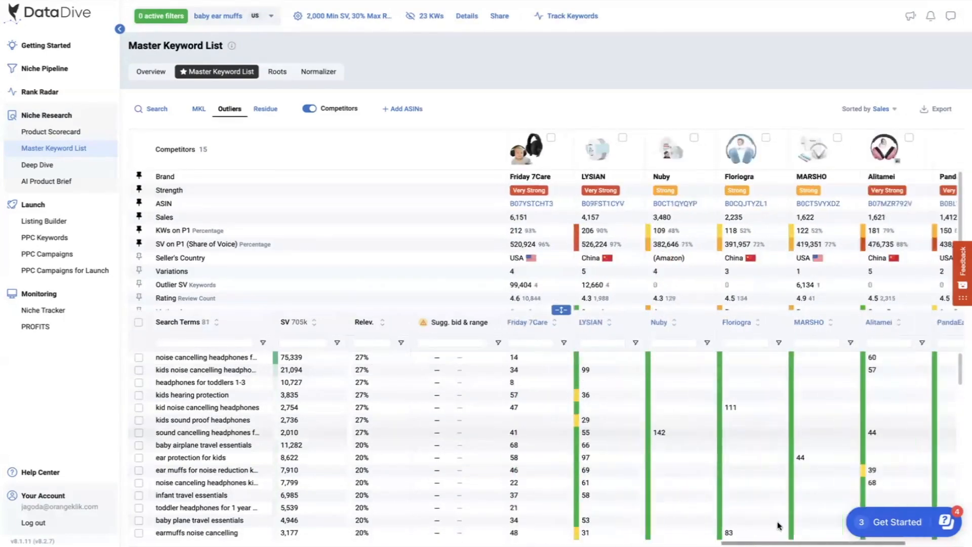
scroll(825, 523, "left", 10)
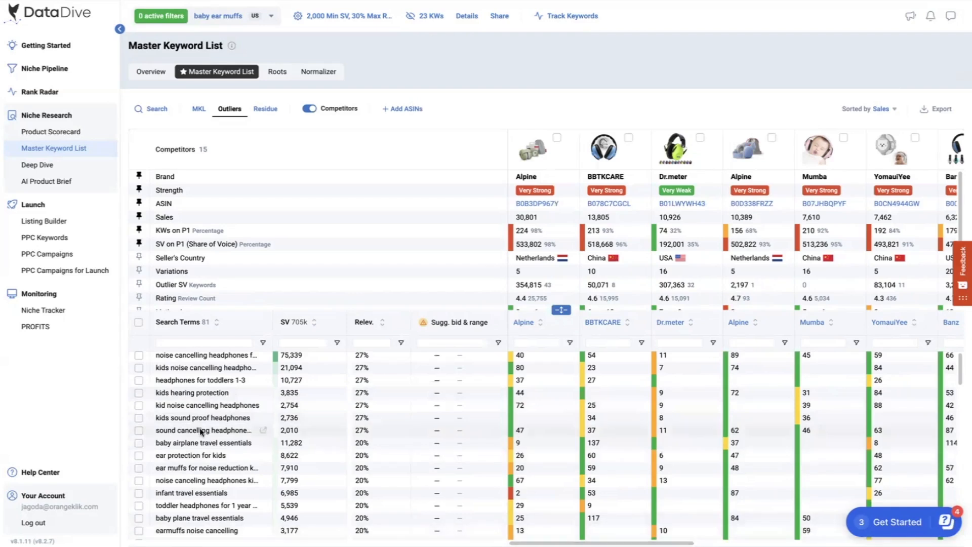
Select the seven outlier keywords with 27% relevancy, such as "headphones for toddlers 1-3", "kids hearing protection" and "kids sound proof headphones".
left_click(138, 368)
left_click(138, 373)
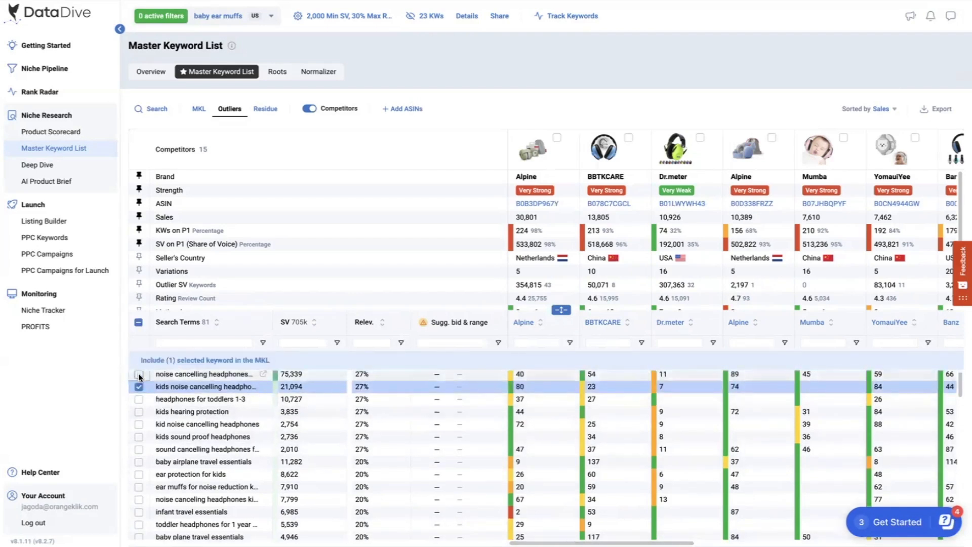
left_click(138, 399)
left_click(138, 411)
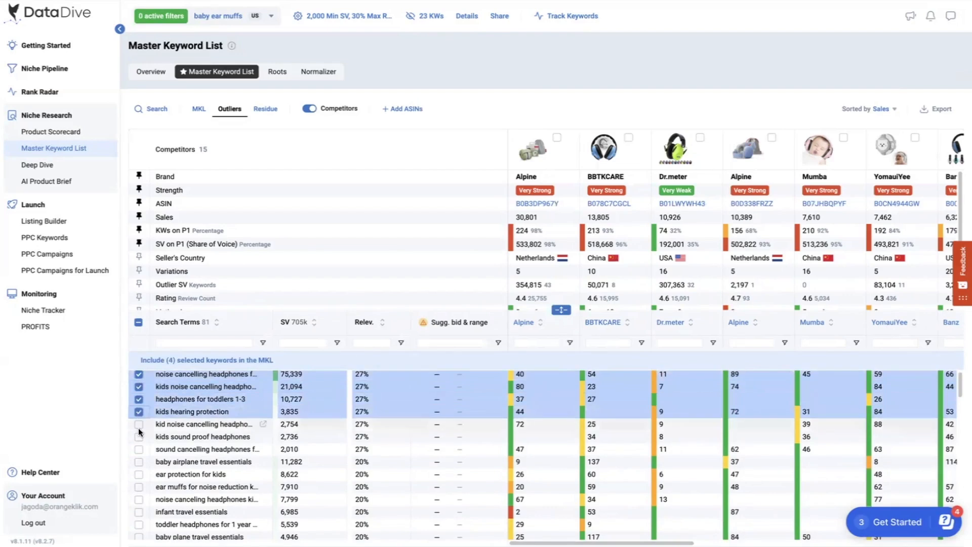
left_click(138, 424)
left_click(139, 436)
left_click(139, 449)
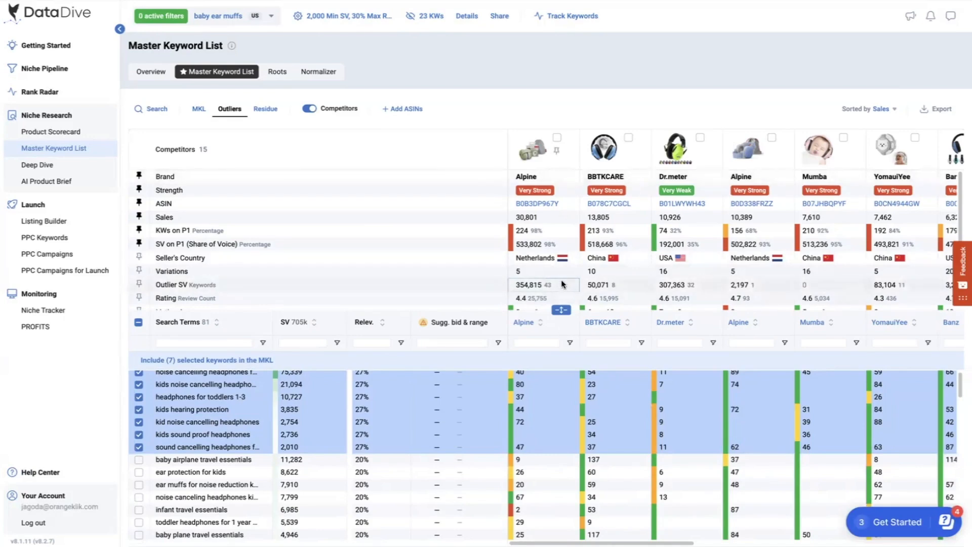
scroll(562, 284, "down", 5)
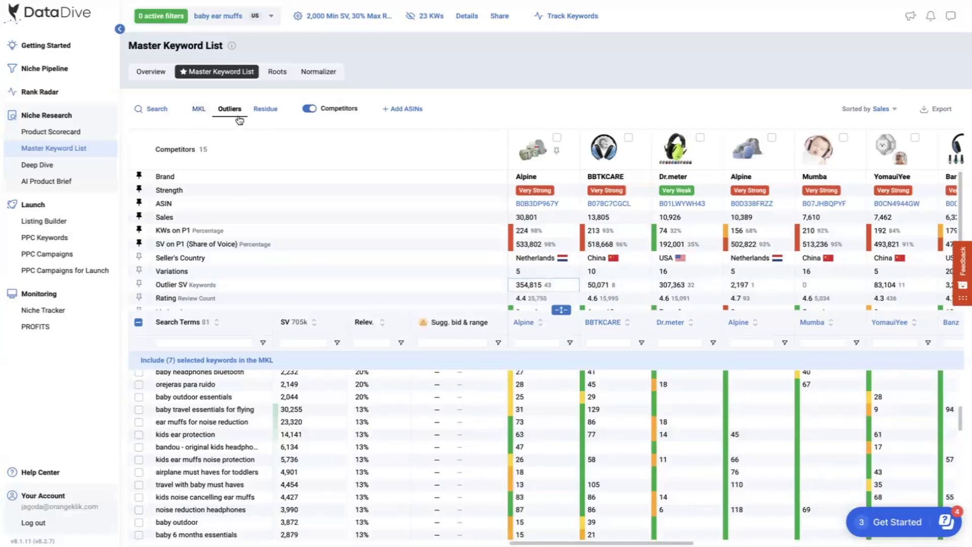
Finish reviewing the outlier keywords, then switch to the Residue keywords and examine the search terms with 27% relevancy.
scroll(238, 424, "up", 2)
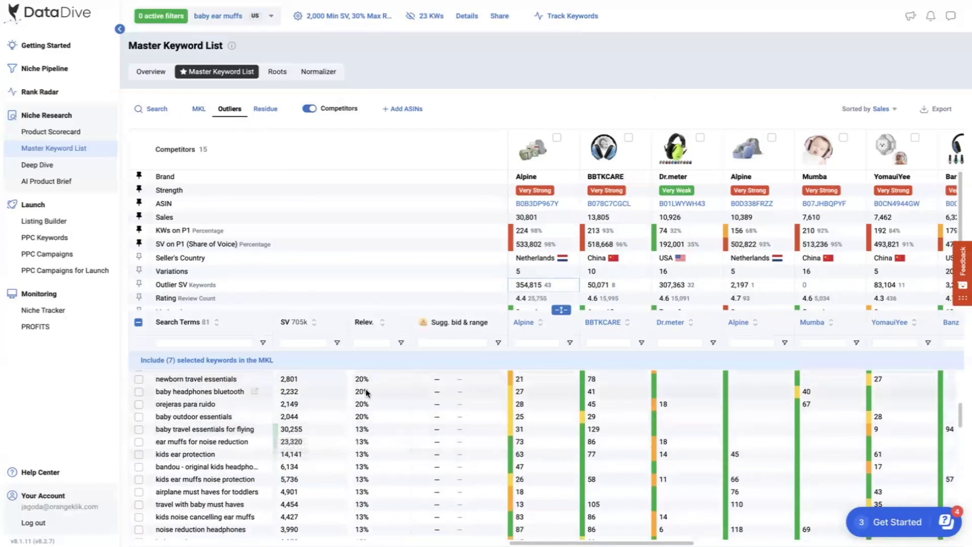
scroll(311, 403, "up", 5)
scroll(304, 418, "up", 1)
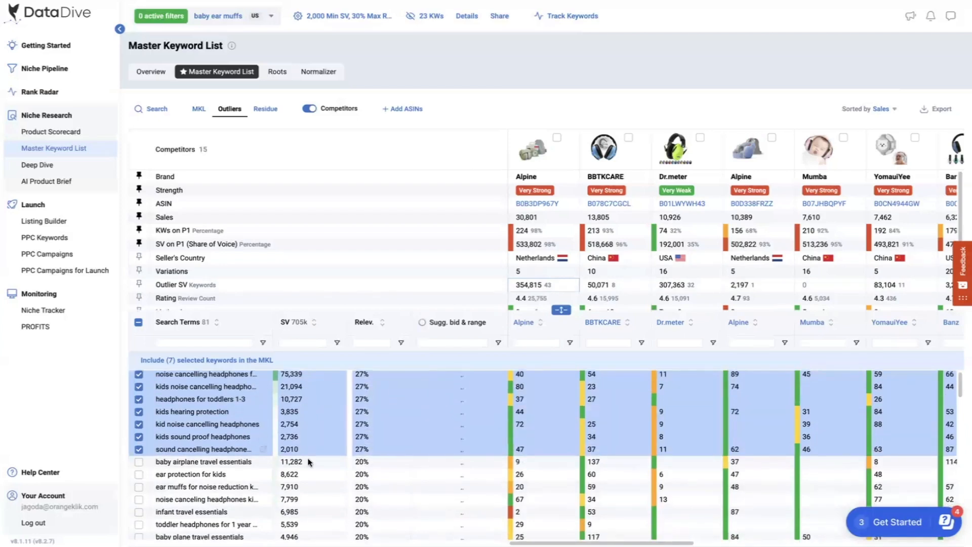
left_click(260, 109)
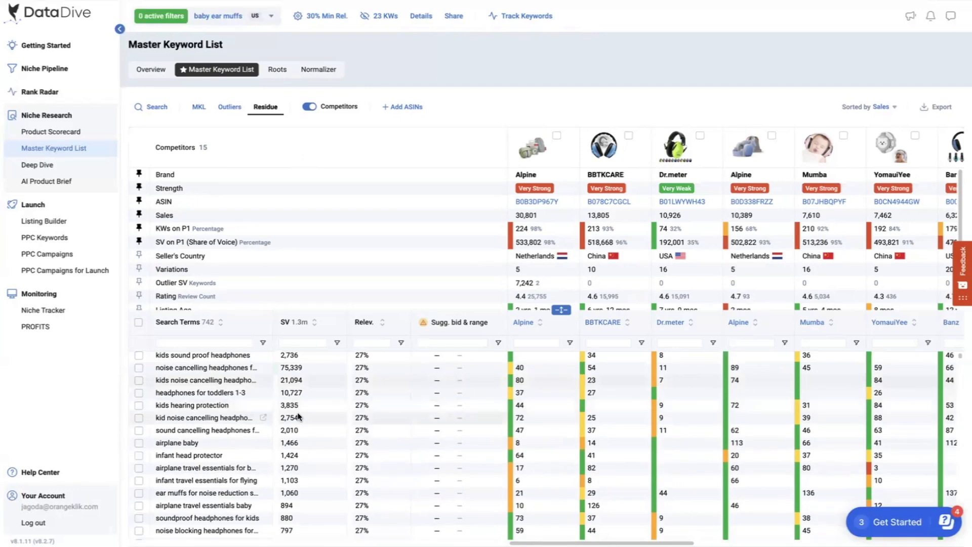
scroll(298, 416, "down", 1)
scroll(298, 416, "up", 1)
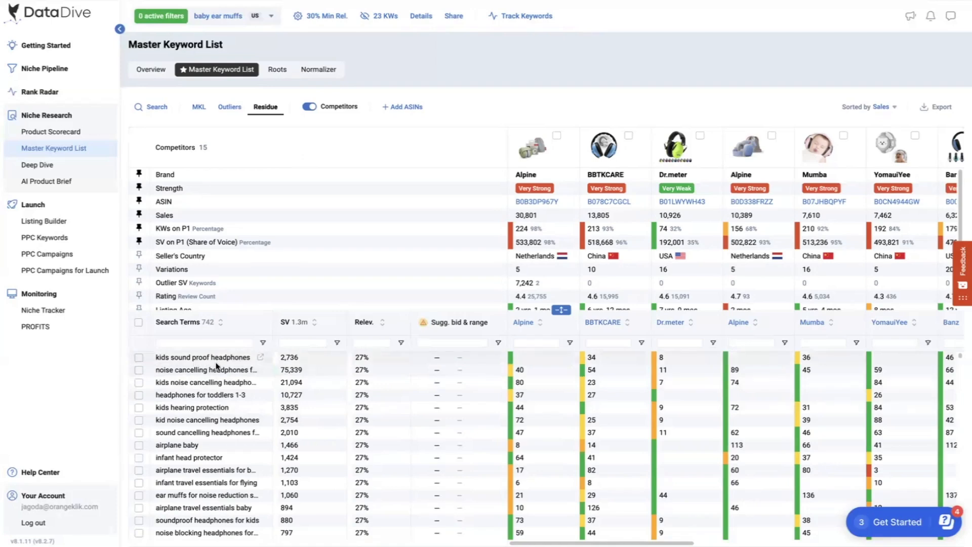
Select the residue keywords "kids sound proof headphones", "headphones for toddlers 1-3", "kid noise cancelling headphones" and the sound cancelling headphones term, comparing competitor rankings.
left_click(138, 357)
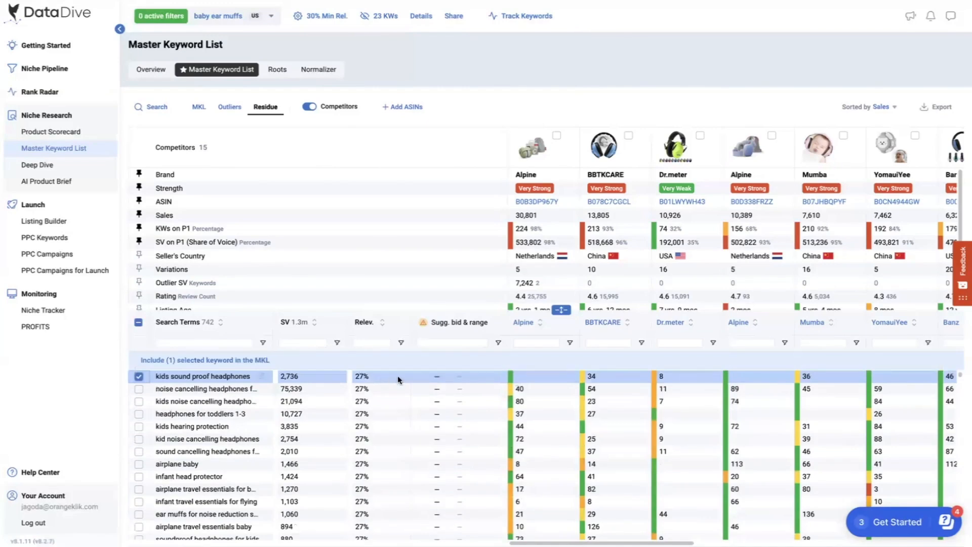
left_click_drag(567, 543, 539, 511)
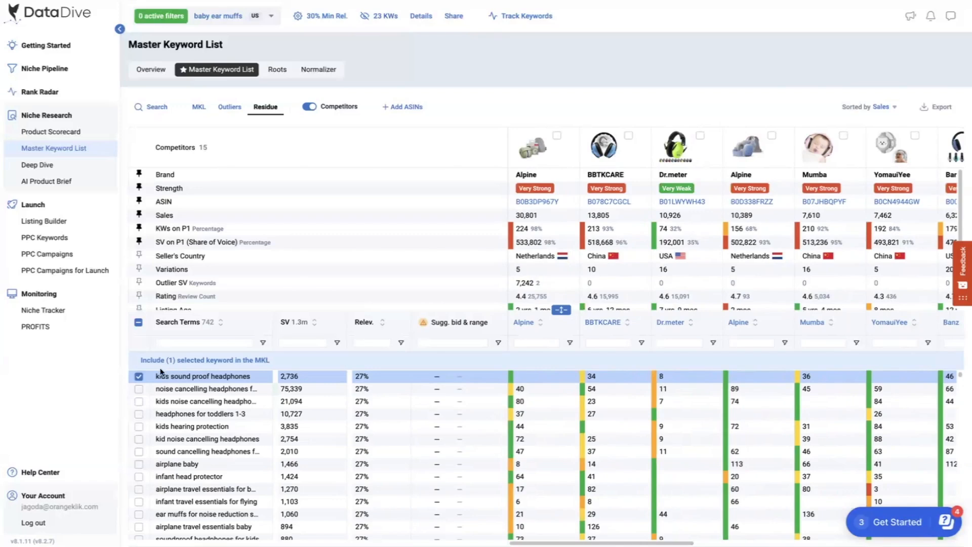
left_click(138, 414)
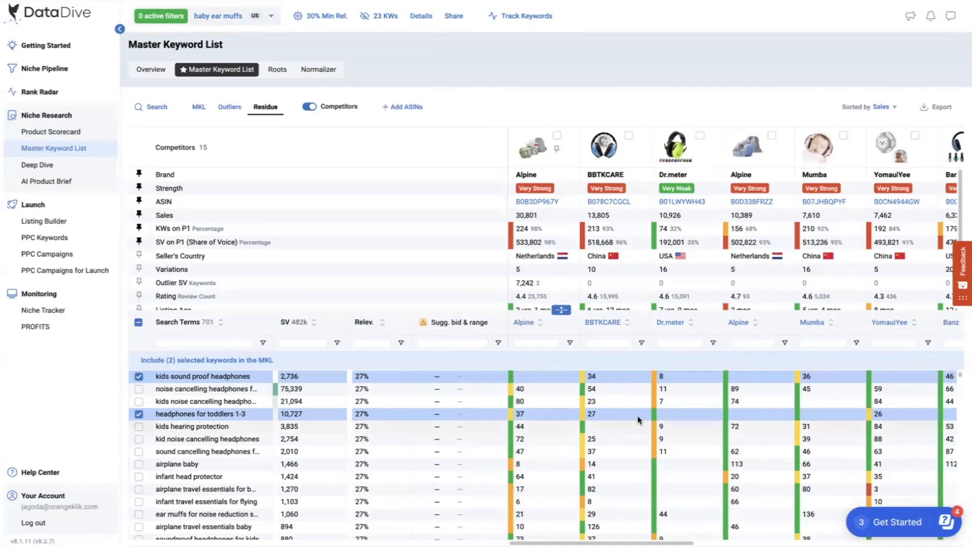
left_click(137, 441)
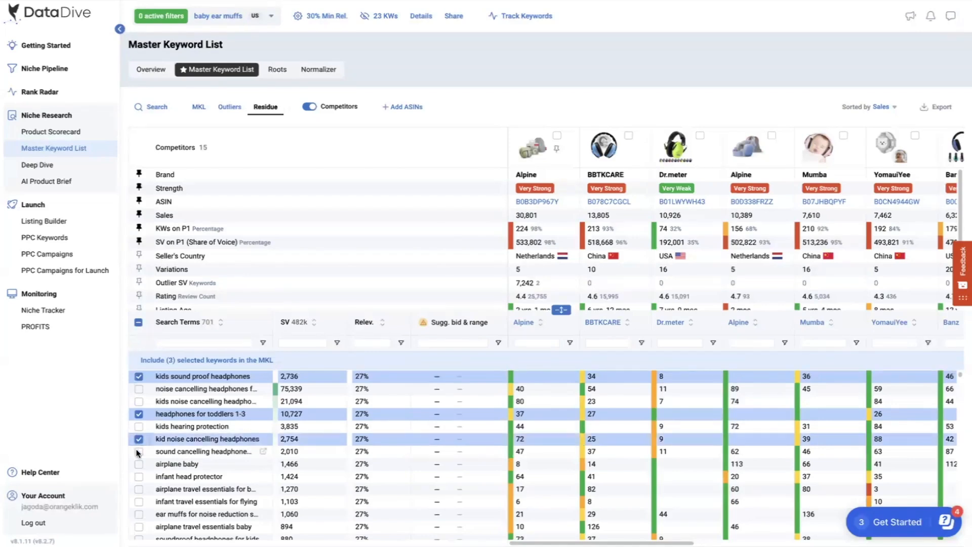
left_click(138, 452)
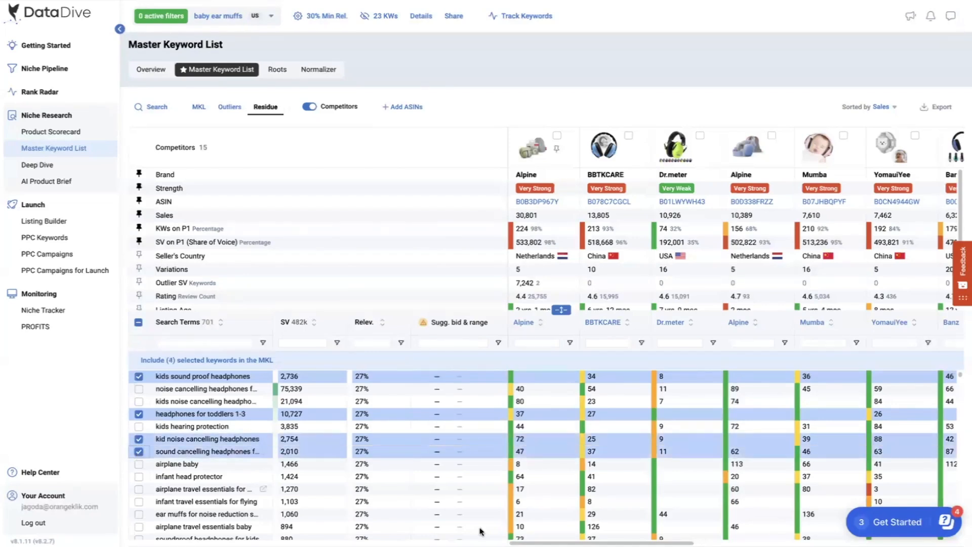
scroll(736, 338, "right", 4)
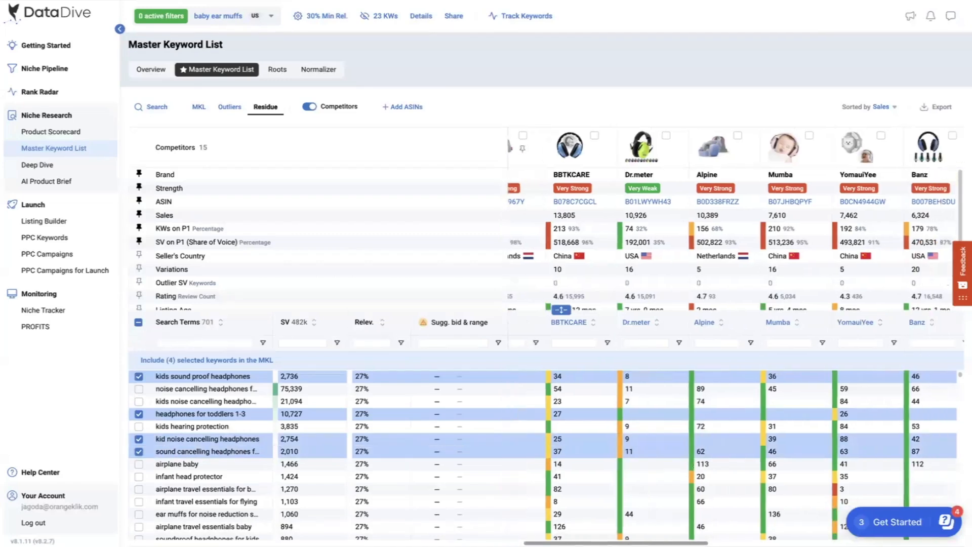
scroll(736, 405, "right", 8)
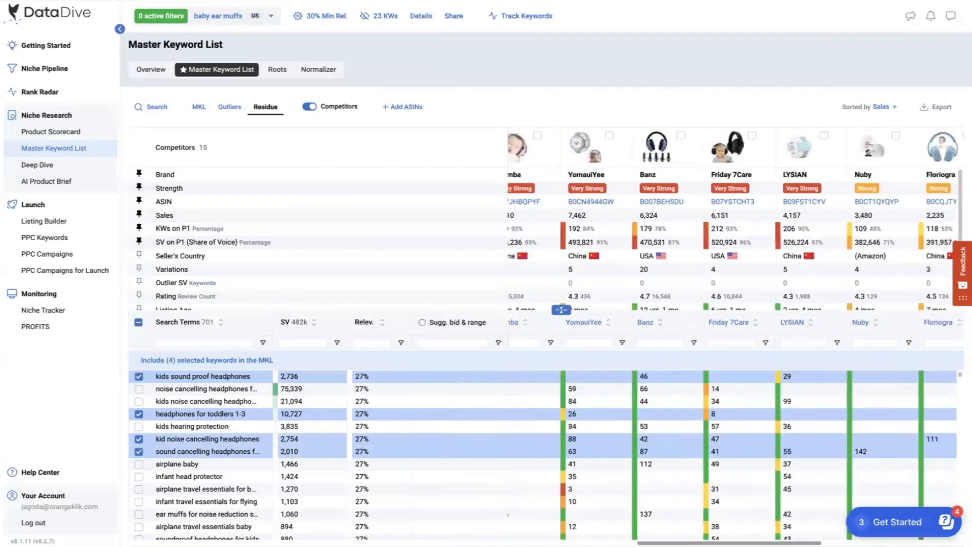
scroll(749, 526, "left", 10)
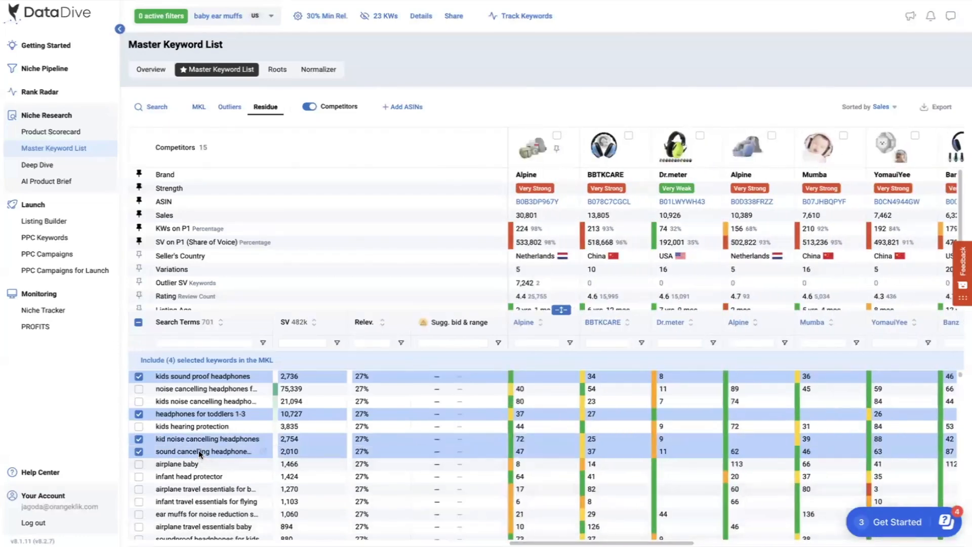
Select the residue keyword "infant head protector" and inspect its search results on Amazon for product relevance.
scroll(203, 463, "down", 1)
left_click(138, 469)
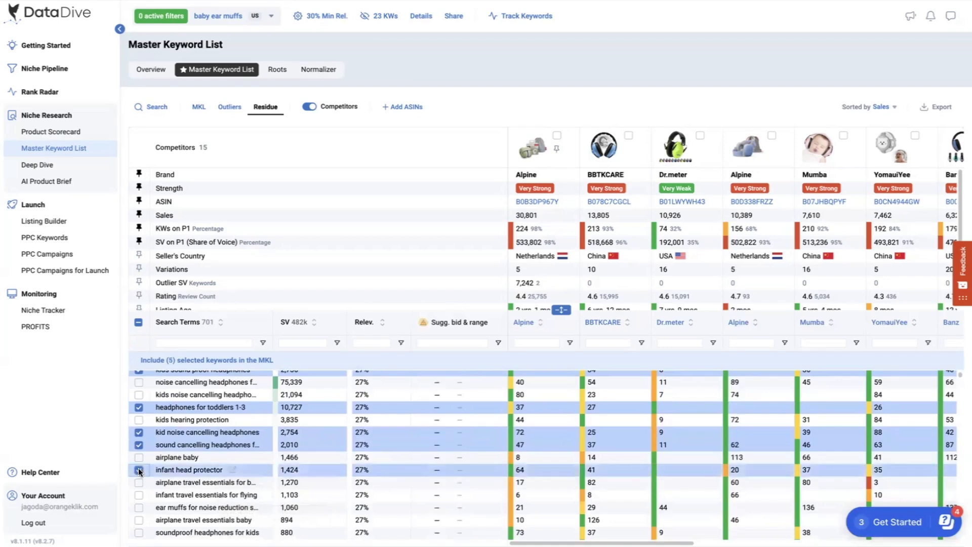
left_click(233, 472)
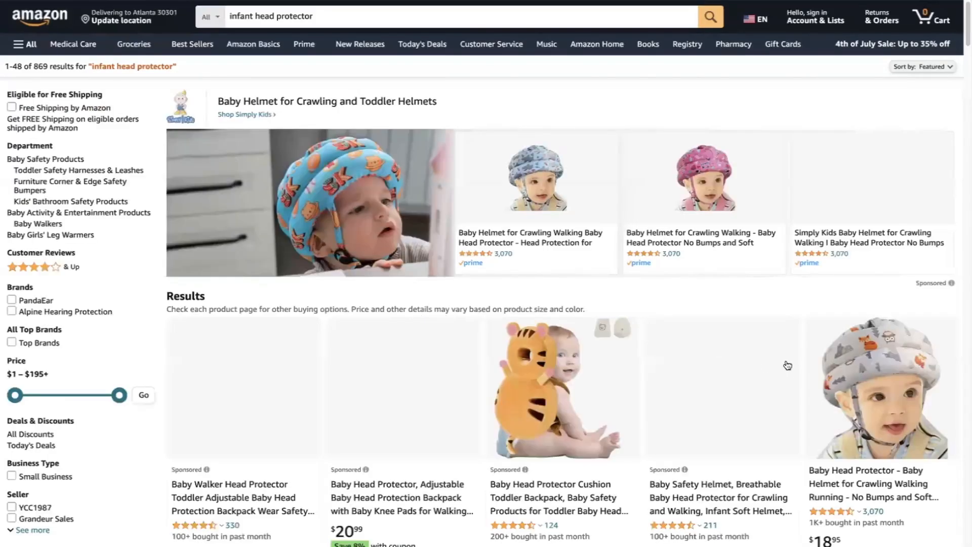
scroll(785, 348, "down", 3)
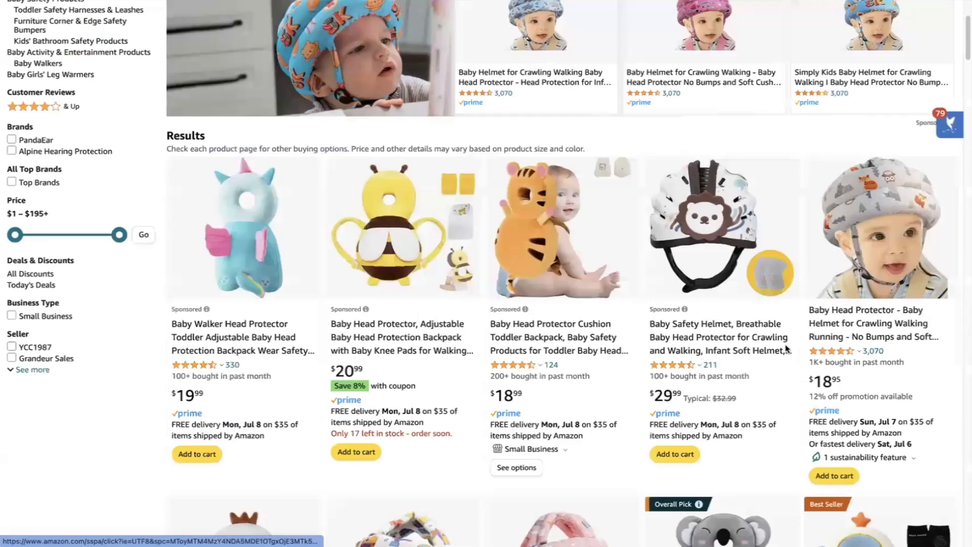
scroll(786, 349, "down", 3)
scroll(786, 349, "down", 3)
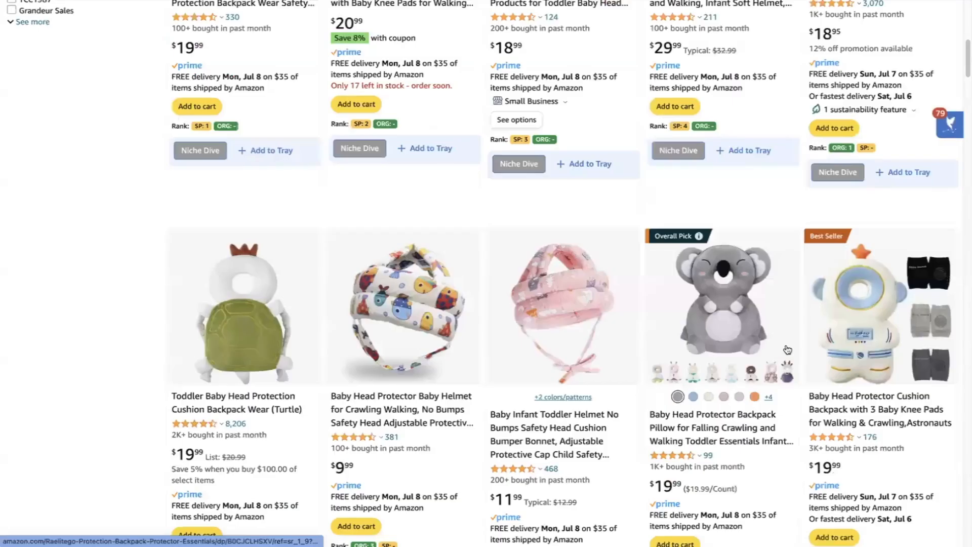
scroll(786, 349, "down", 9)
scroll(786, 349, "down", 2)
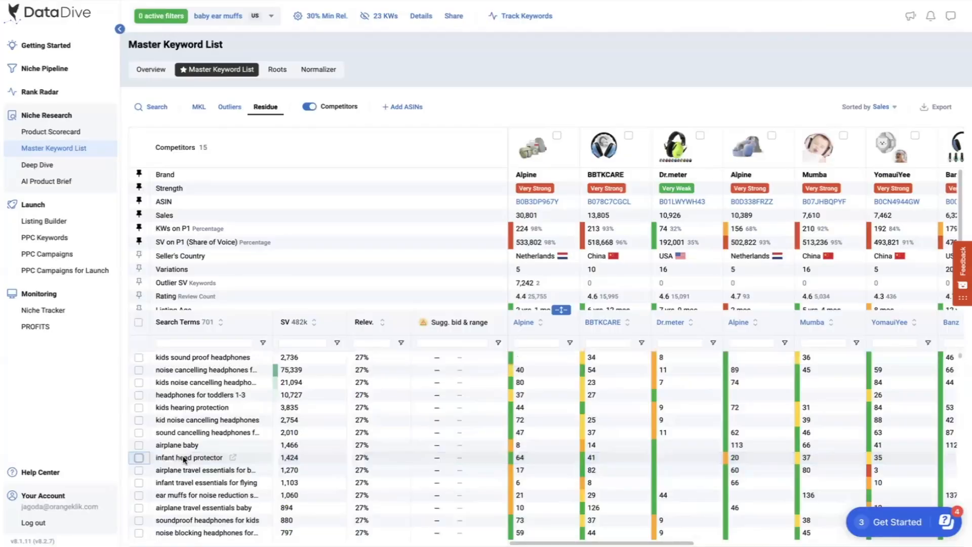
Back in DataDive, exclude the keyword "infant head protector" in exact form.
right_click(183, 458)
mouse_move(204, 467)
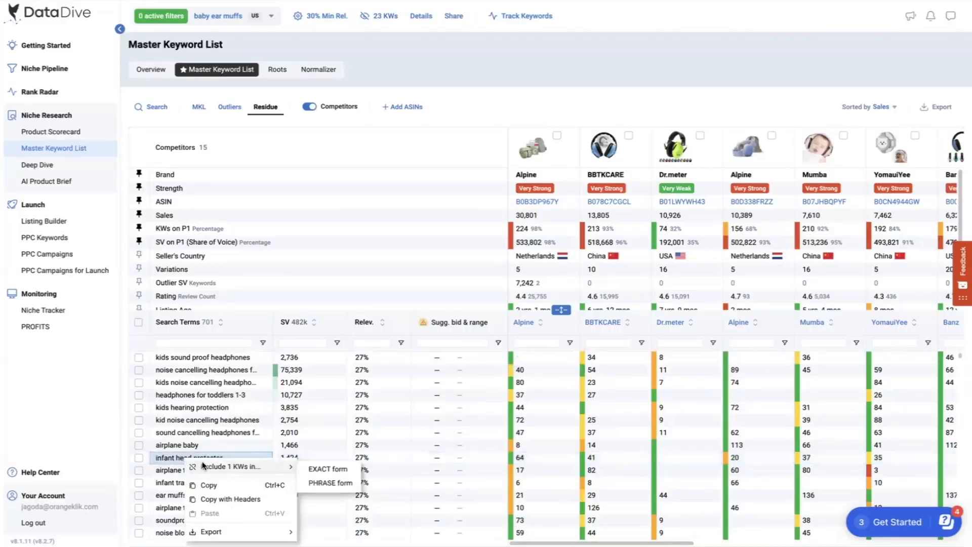
left_click(314, 469)
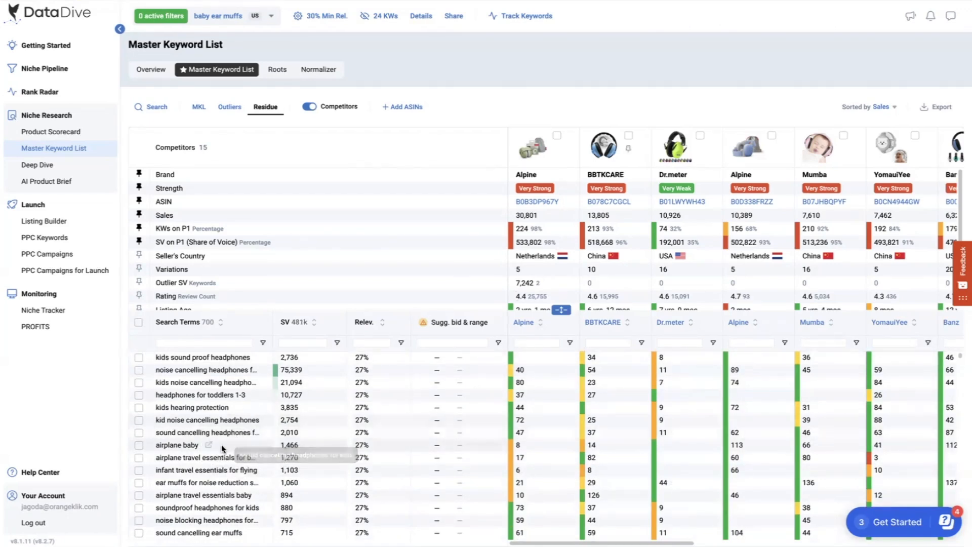
Select the residue keywords "airplane travel essentials baby" and "ear muffs for noise reduction sleeping".
scroll(201, 456, "down", 1)
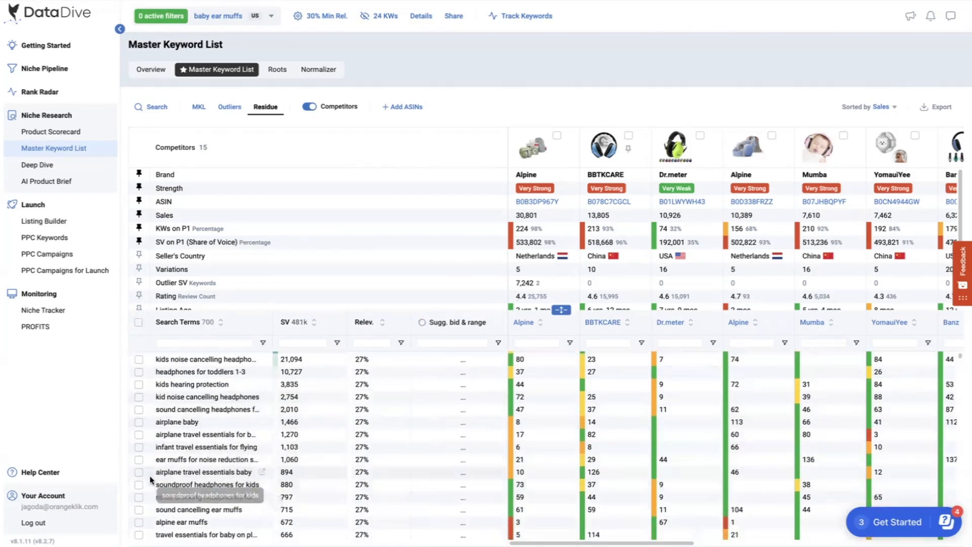
left_click(138, 472)
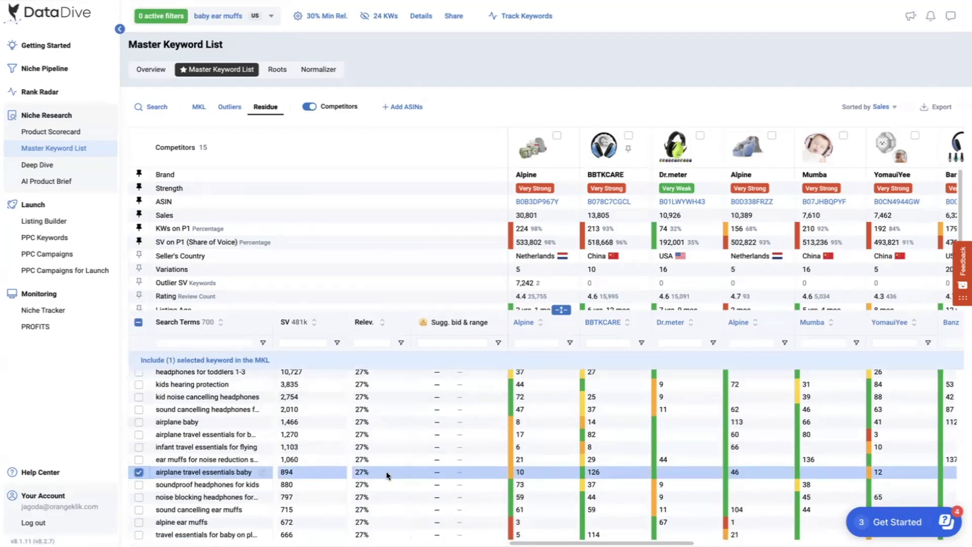
mouse_move(614, 543)
left_mouse_down()
mouse_move(887, 533)
mouse_move(630, 536)
left_mouse_up()
left_click(138, 458)
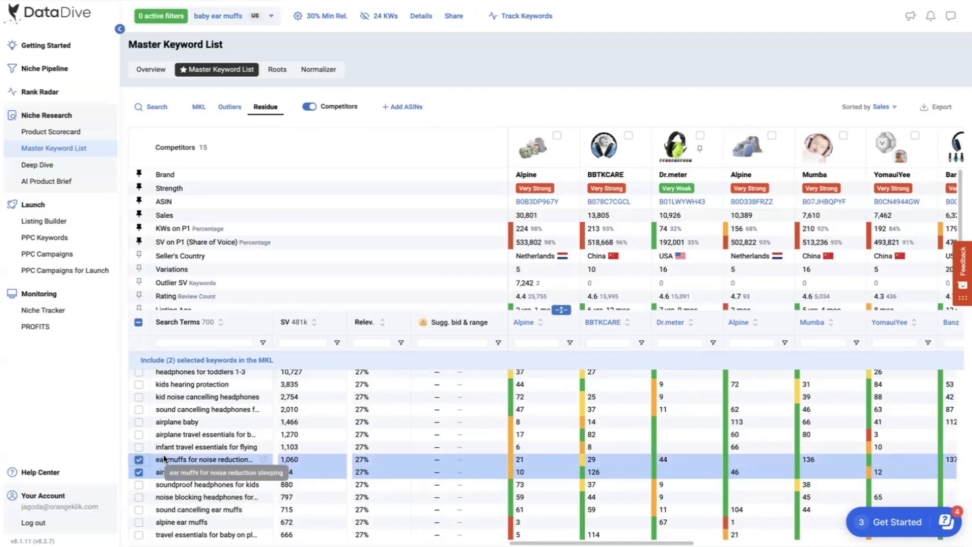
Open the Amazon results for "ear muffs for noise reduction sleeping" and examine which kinds of products and baby ear muffs rank.
left_click(263, 460)
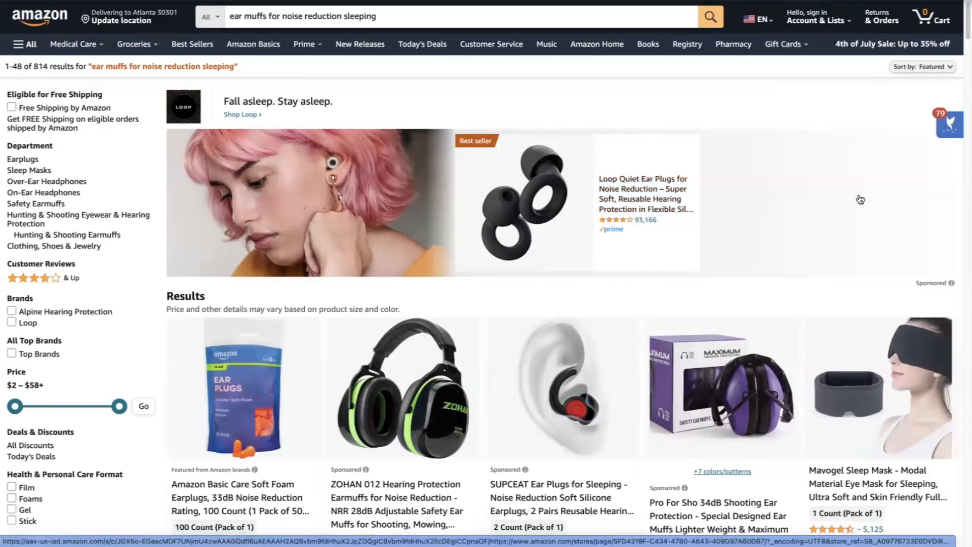
scroll(860, 200, "down", 10)
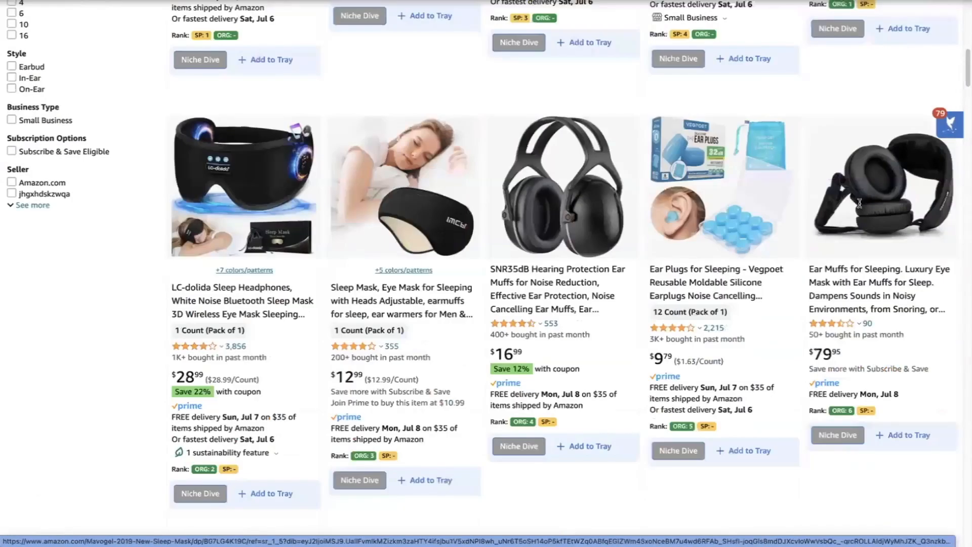
scroll(859, 202, "down", 15)
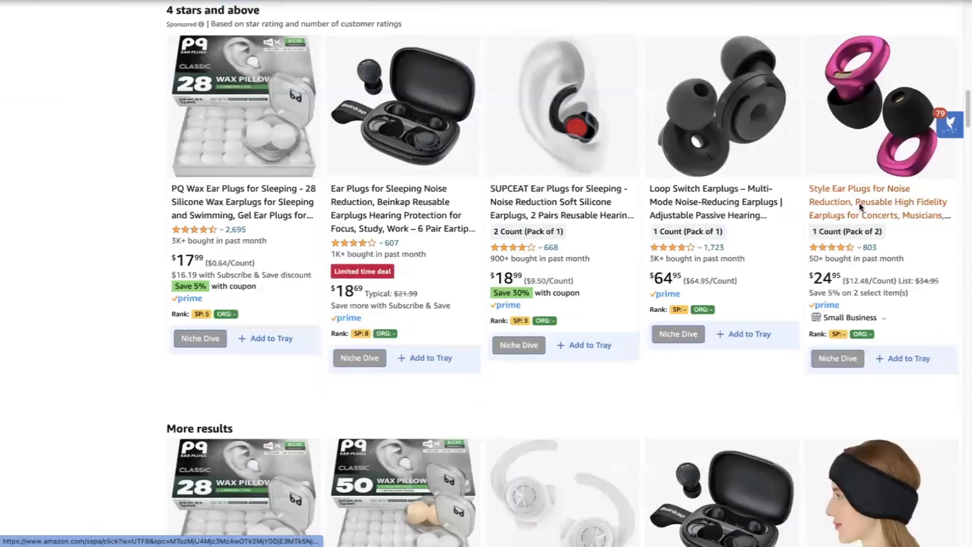
scroll(859, 206, "down", 15)
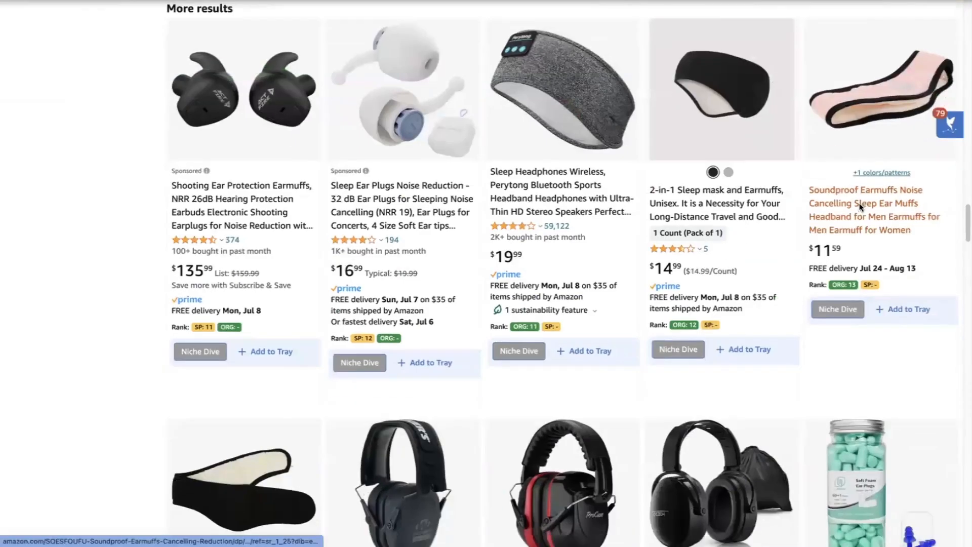
scroll(859, 205, "down", 10)
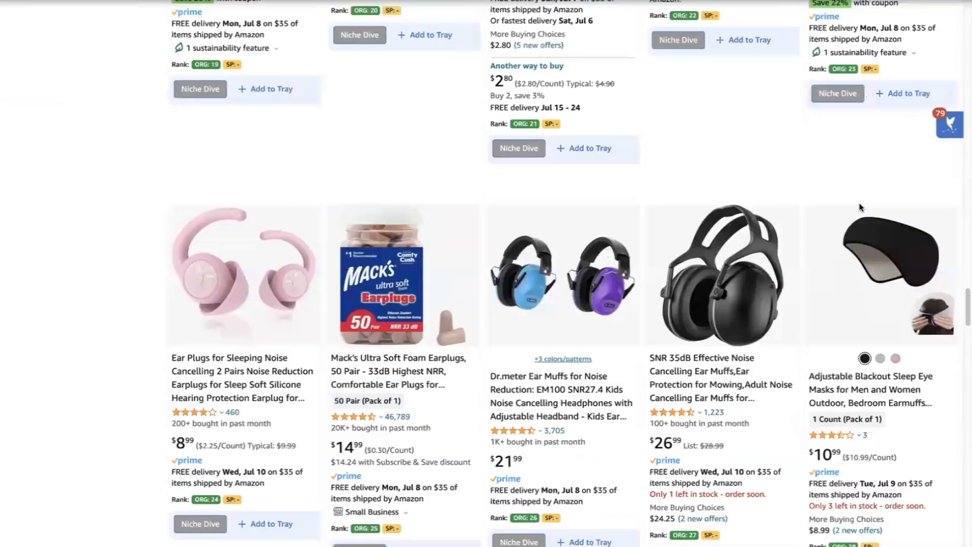
scroll(704, 289, "up", 8)
scroll(704, 289, "down", 7)
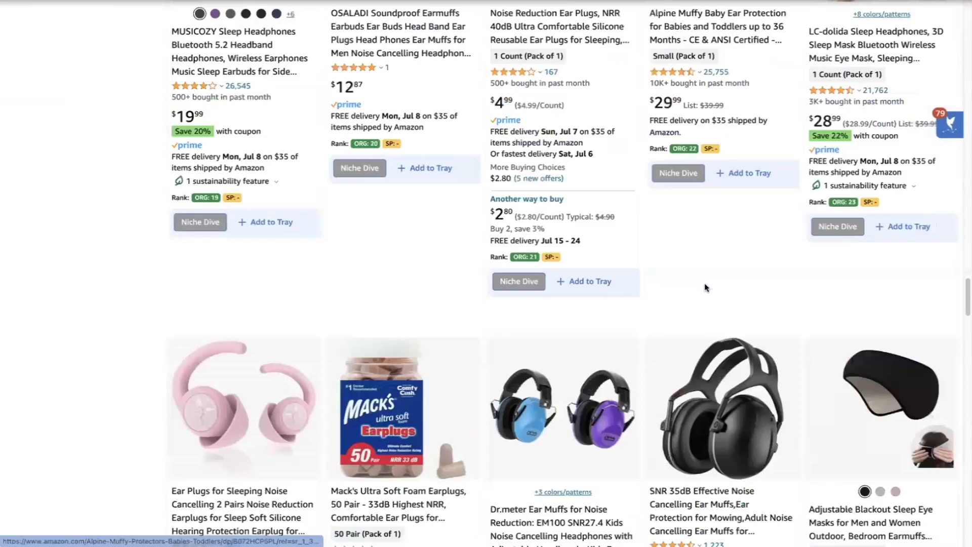
scroll(705, 286, "down", 5)
scroll(706, 286, "down", 6)
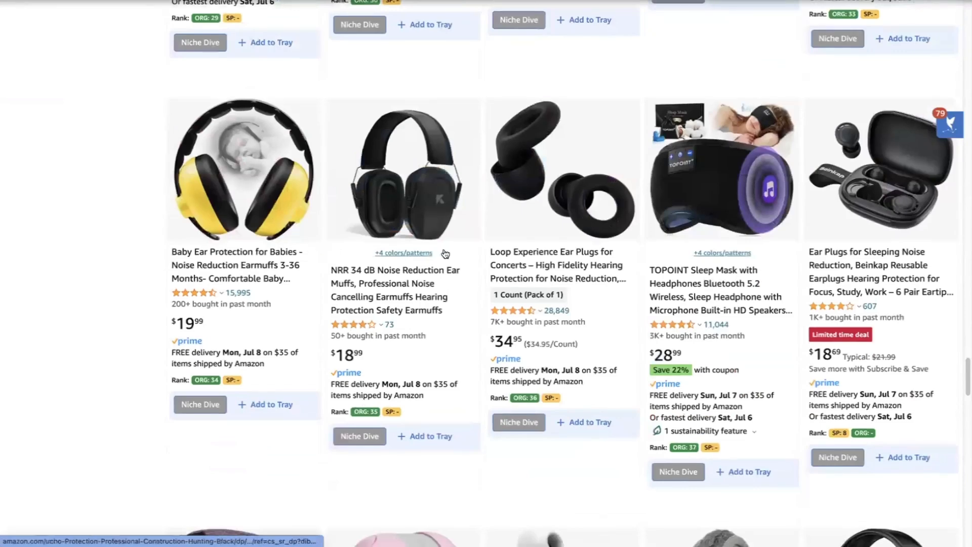
scroll(511, 263, "down", 3)
scroll(517, 266, "down", 3)
scroll(455, 273, "down", 1)
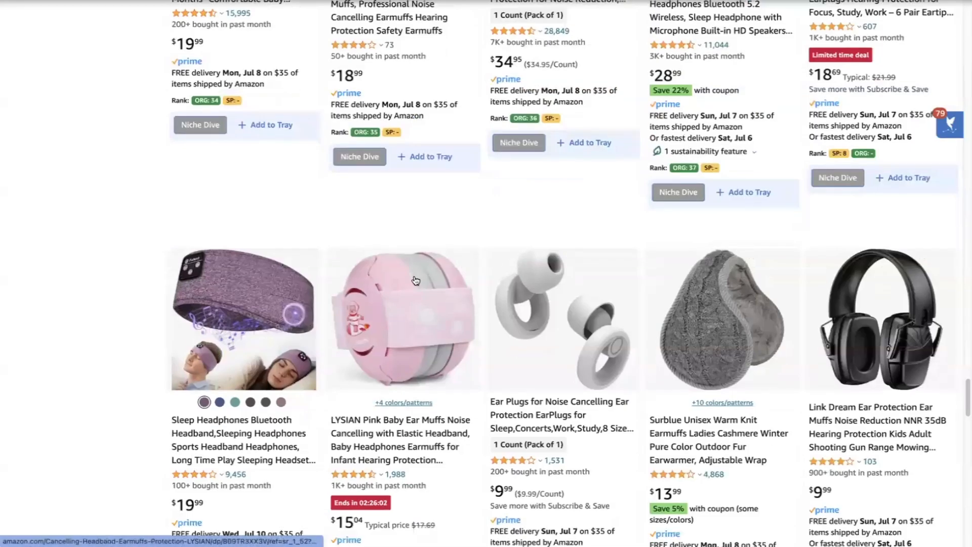
scroll(414, 274, "down", 8)
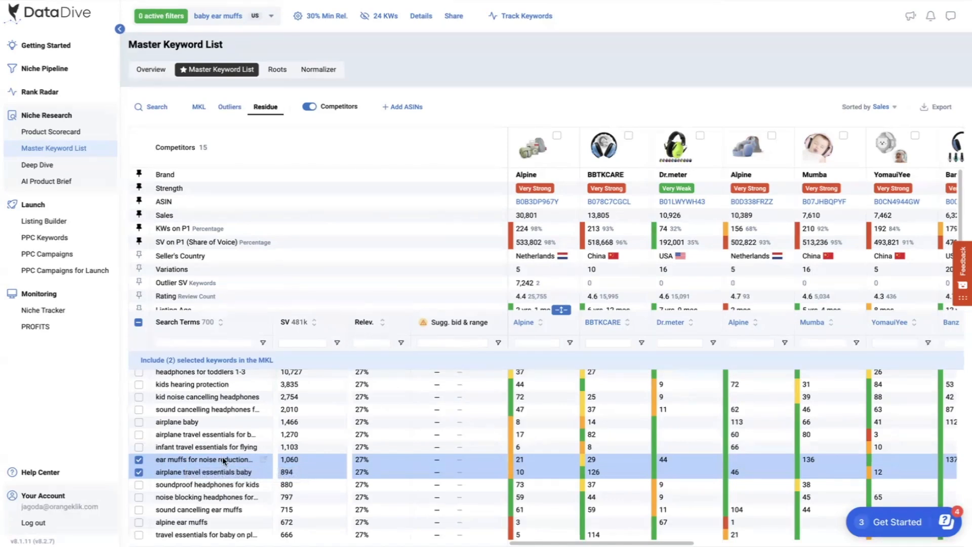
Return to DataDive's Outliers keywords and compare the rankings of the 27% and 20% relevancy terms across all competitors.
left_click(230, 107)
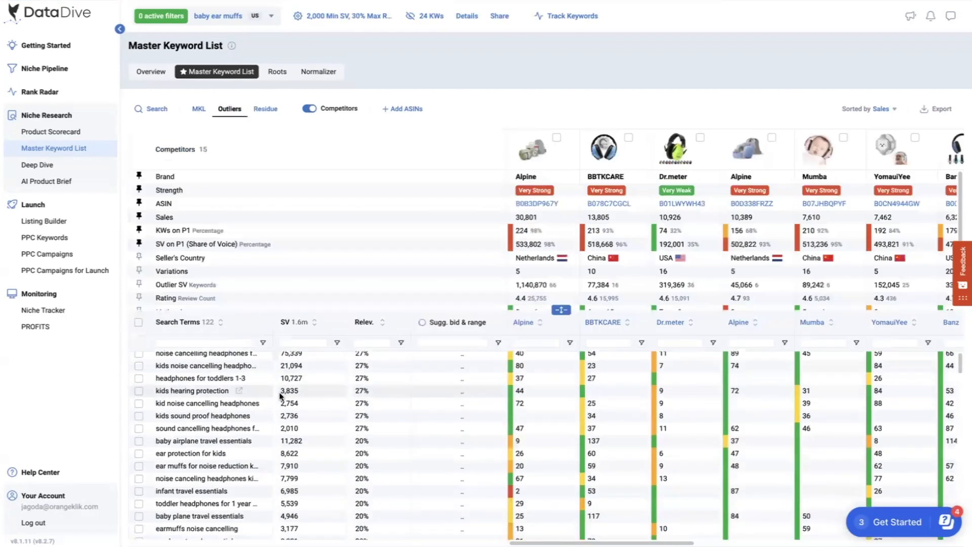
scroll(279, 395, "down", 1)
scroll(456, 425, "down", 1)
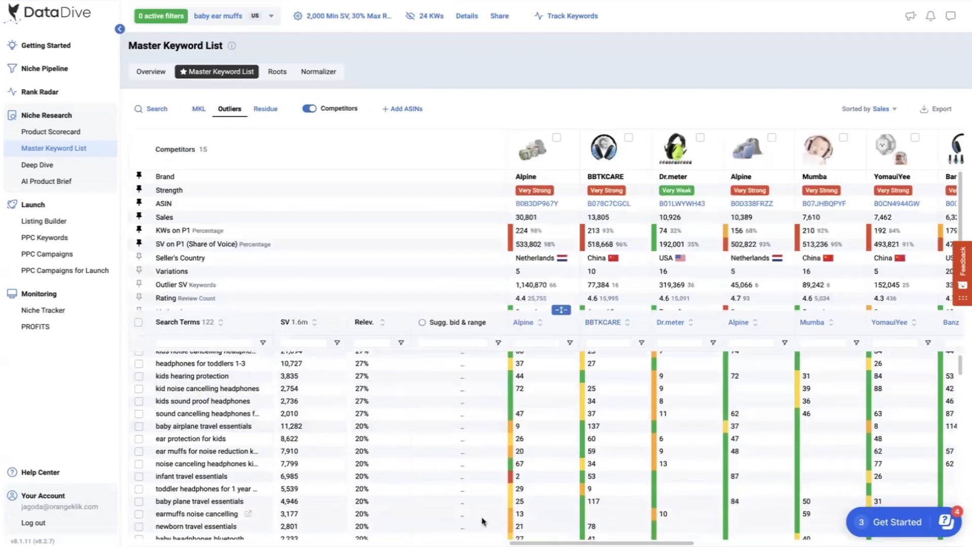
scroll(731, 531, "right", 5)
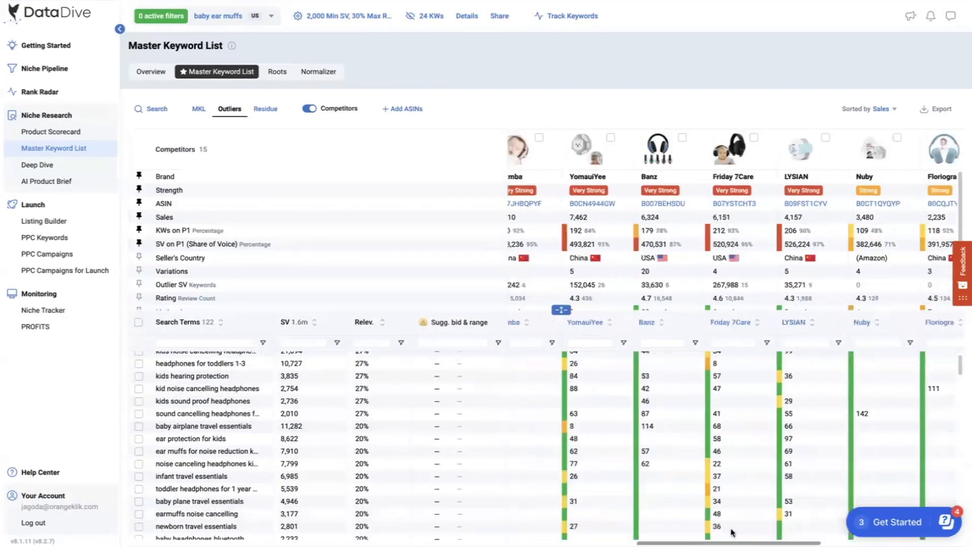
scroll(732, 531, "right", 5)
scroll(674, 529, "left", 8)
scroll(597, 529, "left", 4)
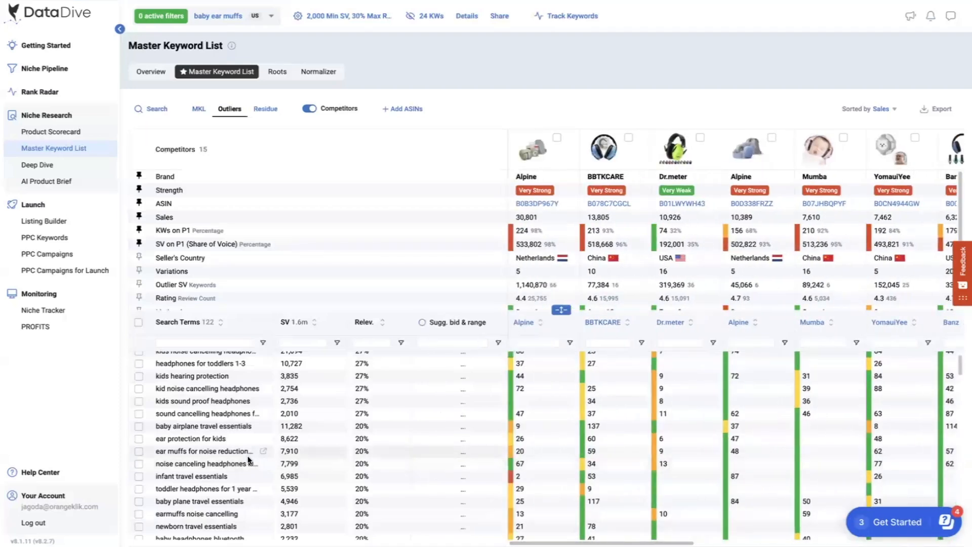
Select the outlier keyword "earmuffs noise cancelling" for inclusion in the Master Keyword List.
scroll(248, 459, "up", 1)
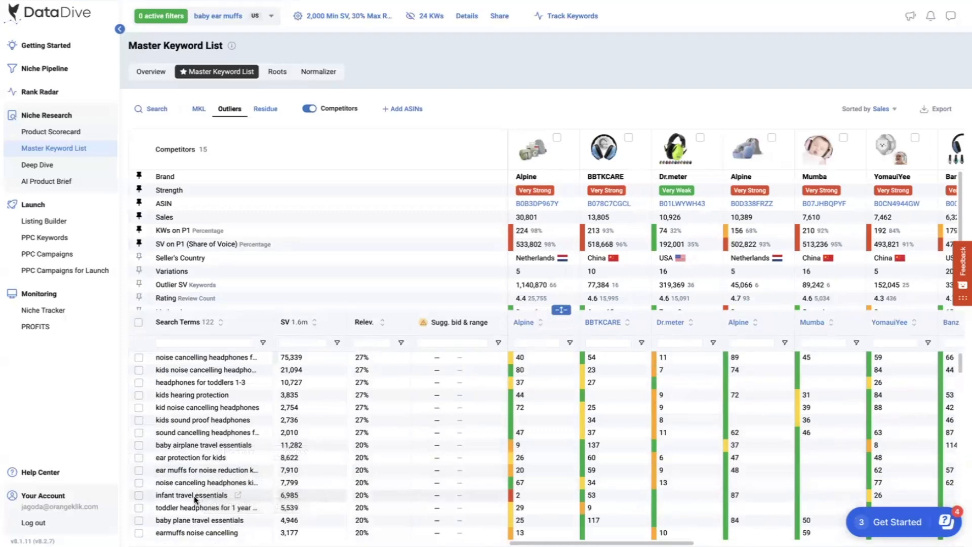
scroll(193, 495, "down", 1)
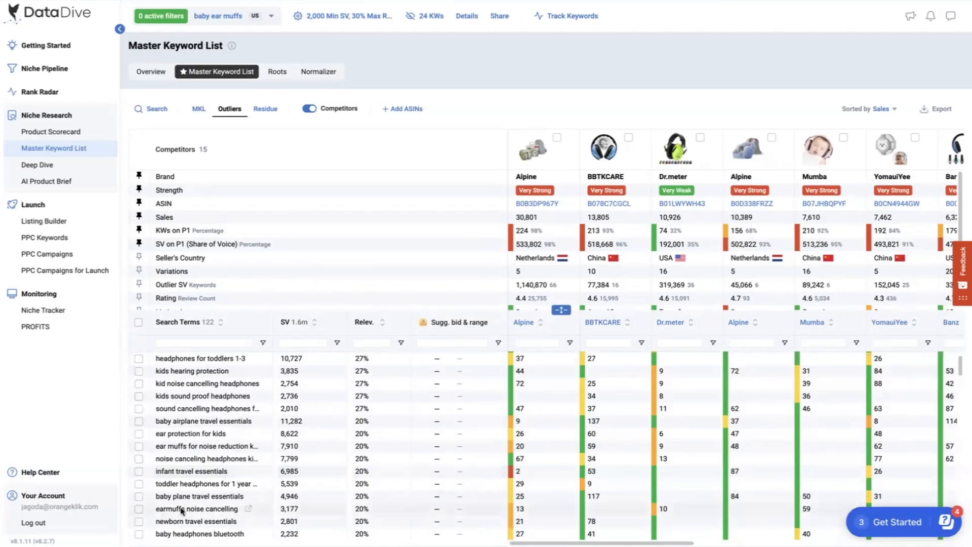
left_click(138, 509)
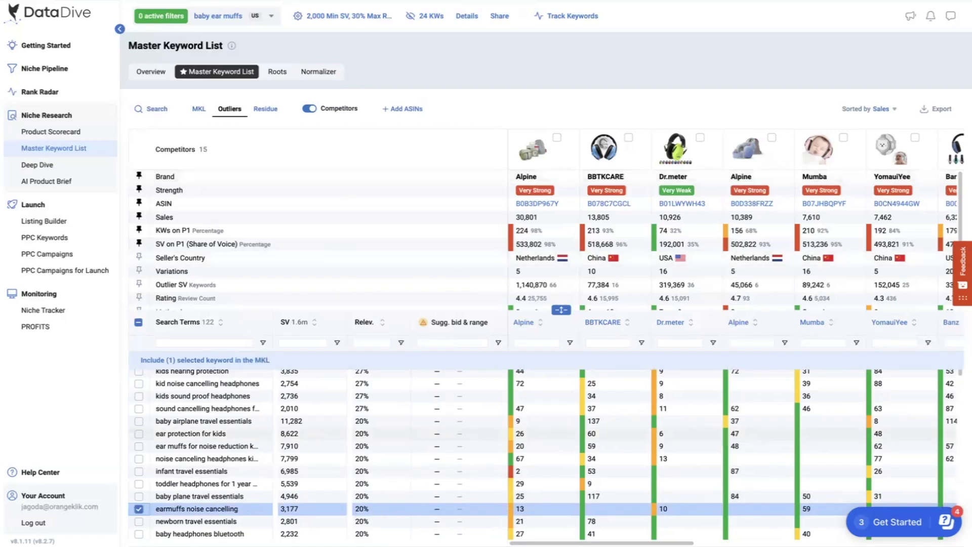
Check the keywords for the normalized root "baby", clear that filter, and filter by the roots "baby ear muff" and "ear muff noise protection" instead.
left_click(282, 72)
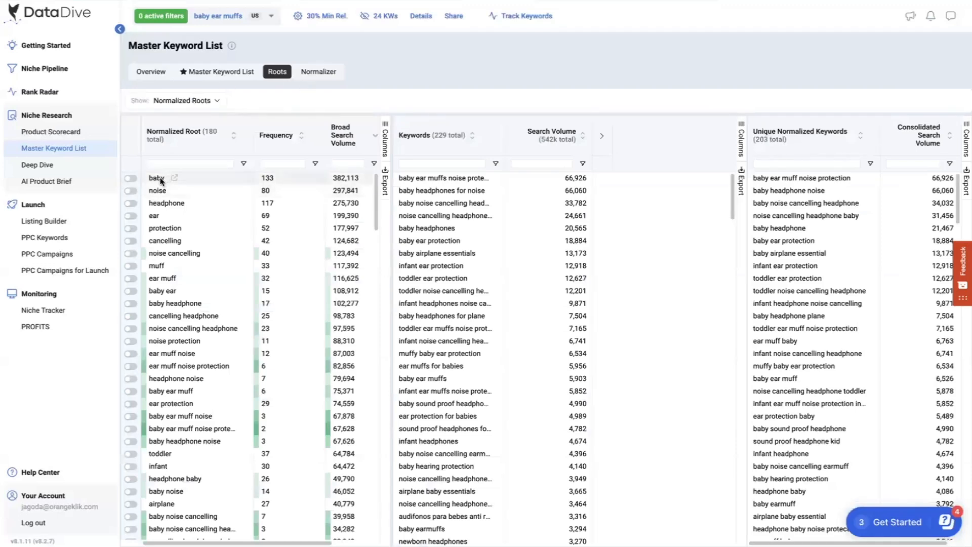
left_click(130, 178)
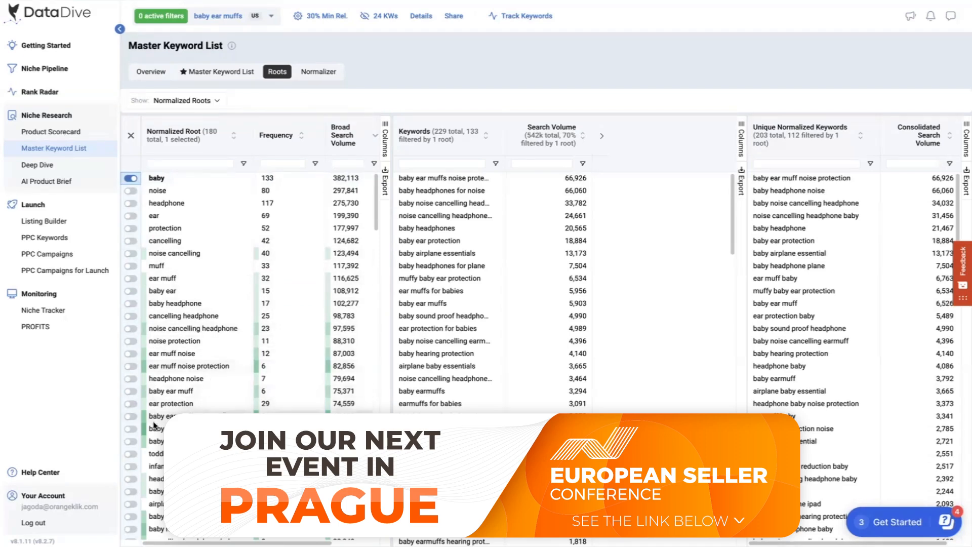
left_click(131, 178)
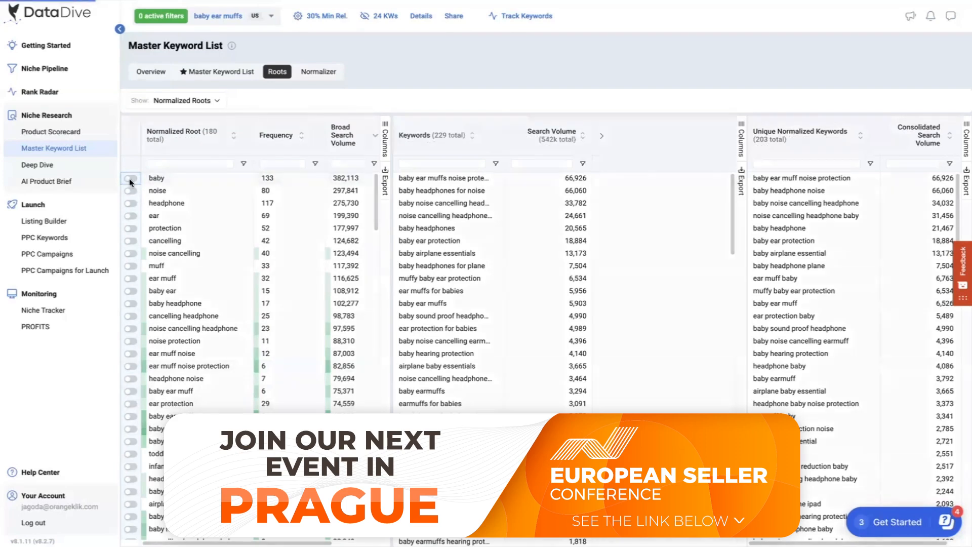
left_click(131, 390)
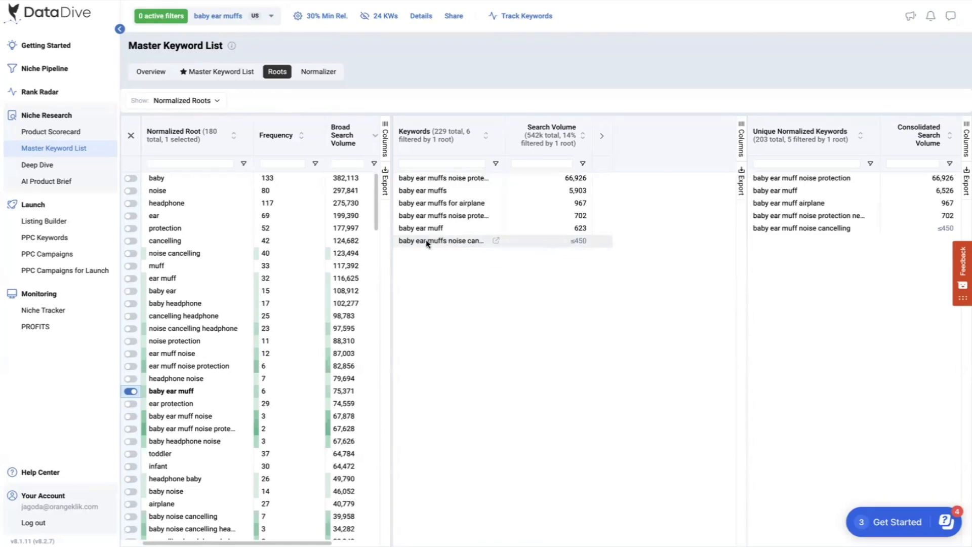
left_click(132, 367)
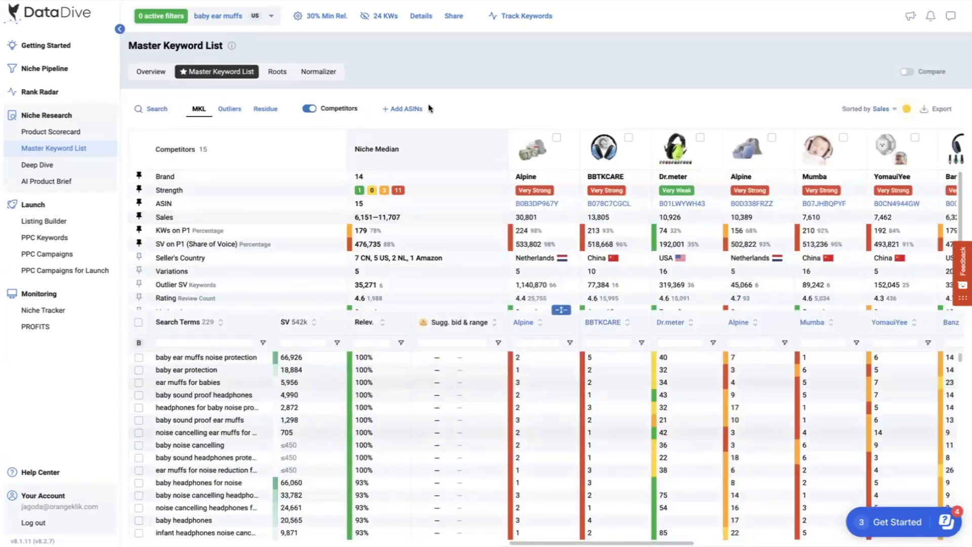
Compare the Outliers and Residue keywords of the Master Keyword List, including their search volumes and relevancy.
left_click(224, 110)
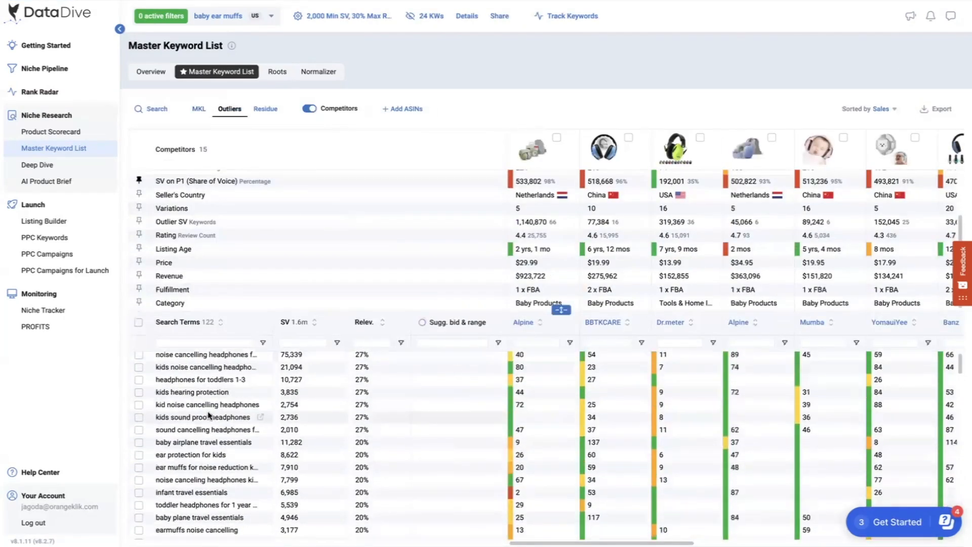
left_click(265, 109)
scroll(385, 415, "down", 1)
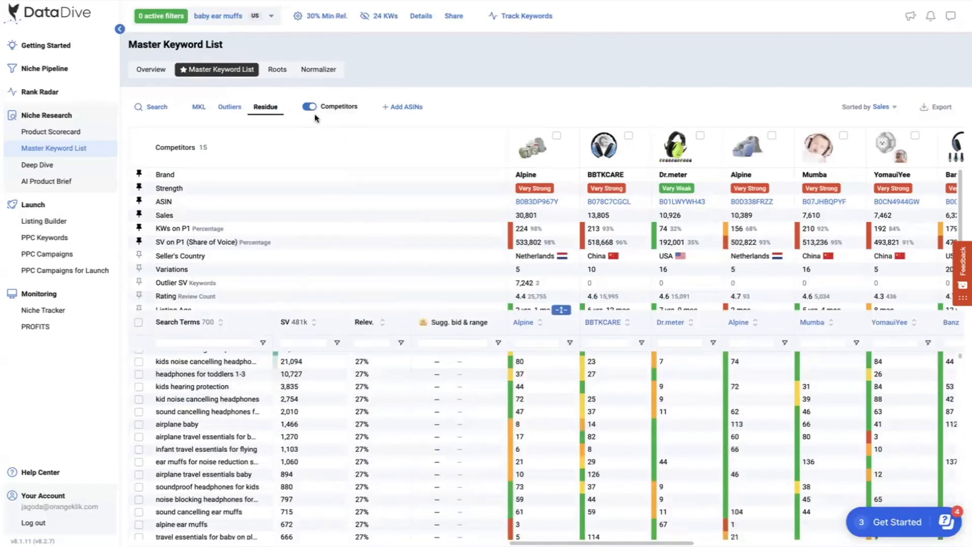
Add the normalized roots "baby ear muff noise", "baby ear muff noise protection", "baby headphone noise" and "infant" to the root filter.
left_click(280, 72)
left_click(131, 416)
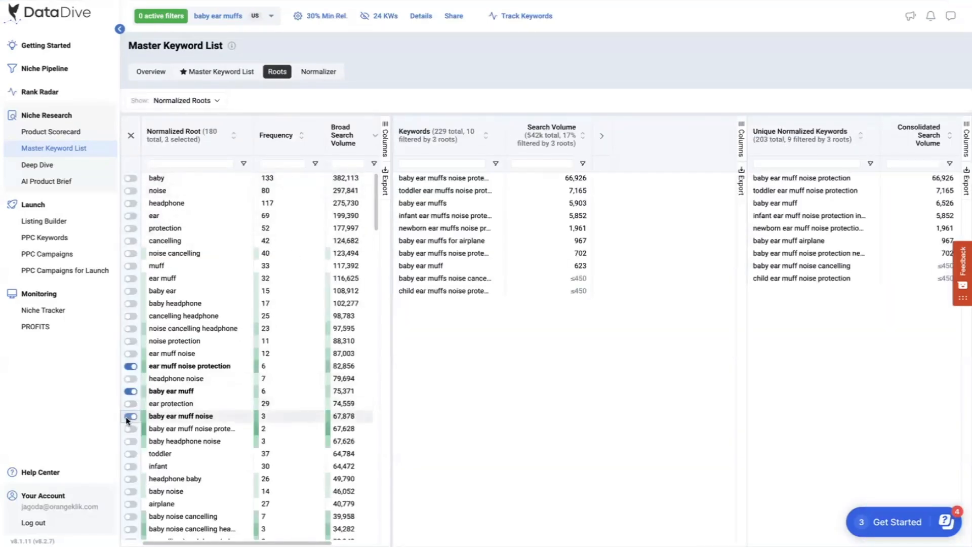
left_click(130, 429)
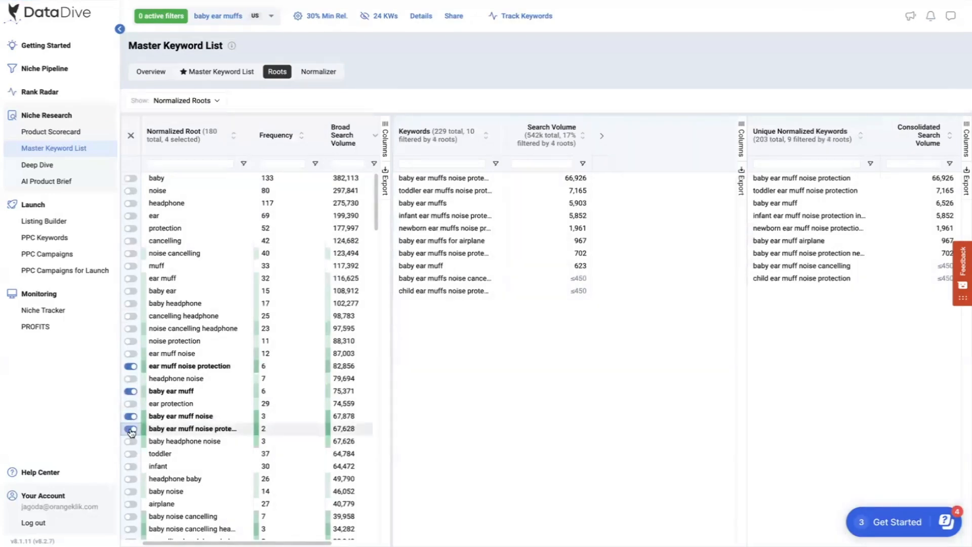
left_click(131, 441)
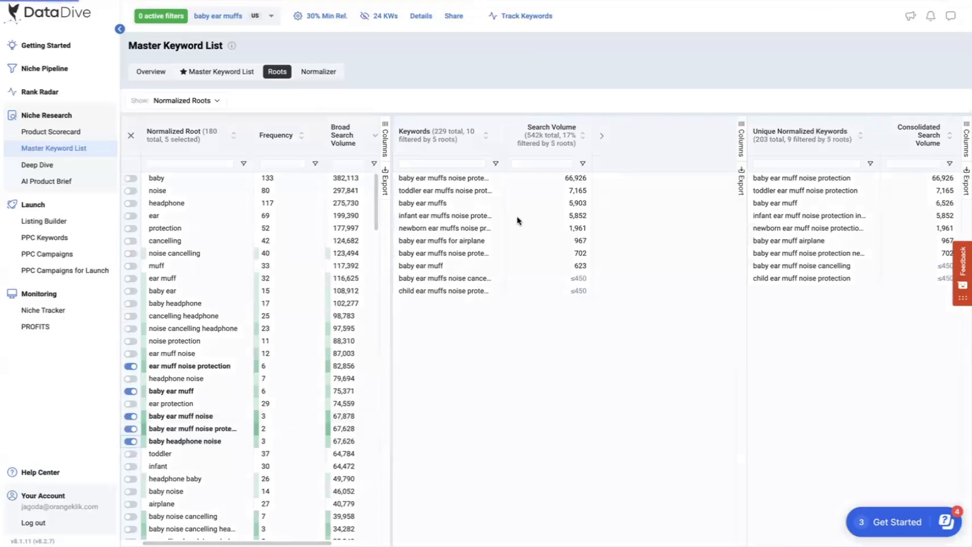
left_click(131, 468)
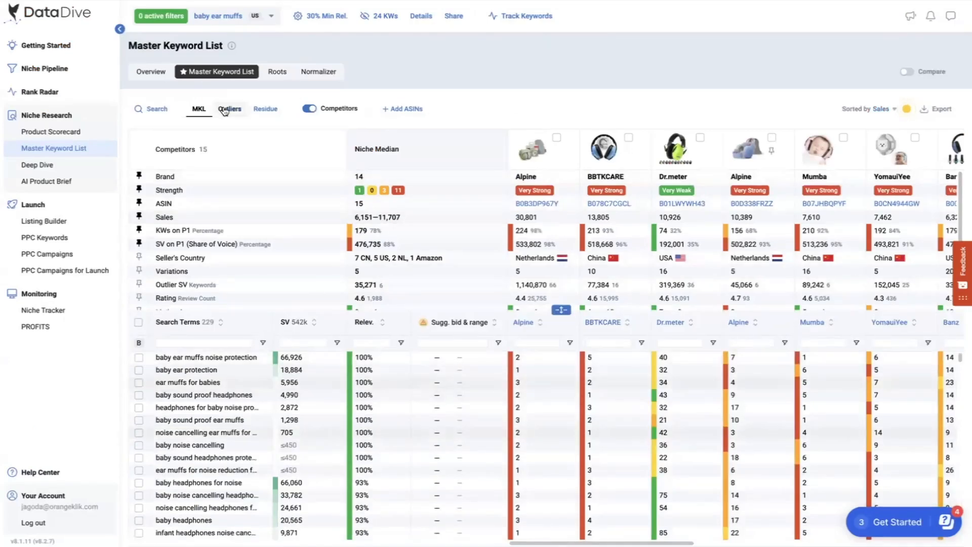
Go back through the Outliers and Residue lists to recheck the 27% and 20% relevancy keywords.
left_click(224, 110)
scroll(299, 254, "down", 2)
scroll(299, 248, "up", 2)
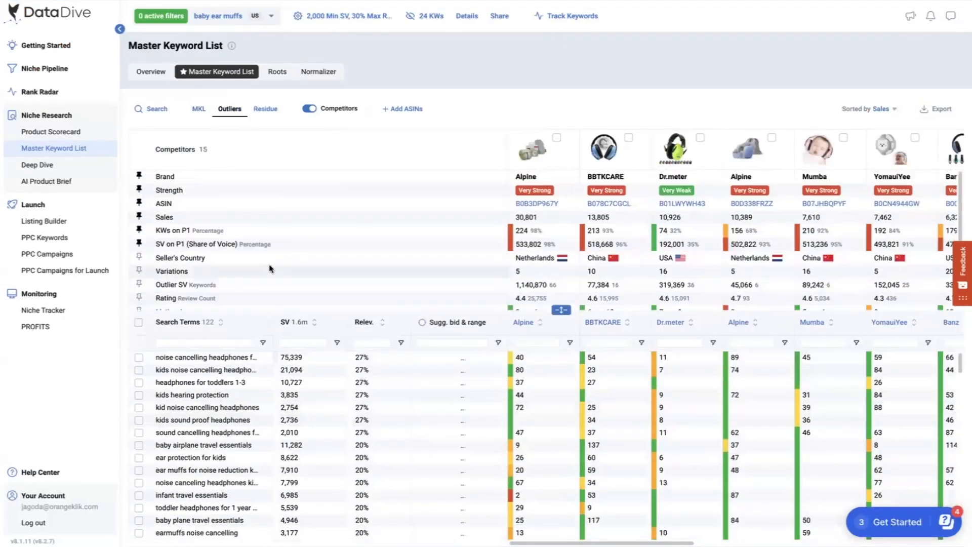
left_click(265, 108)
scroll(317, 375, "down", 1)
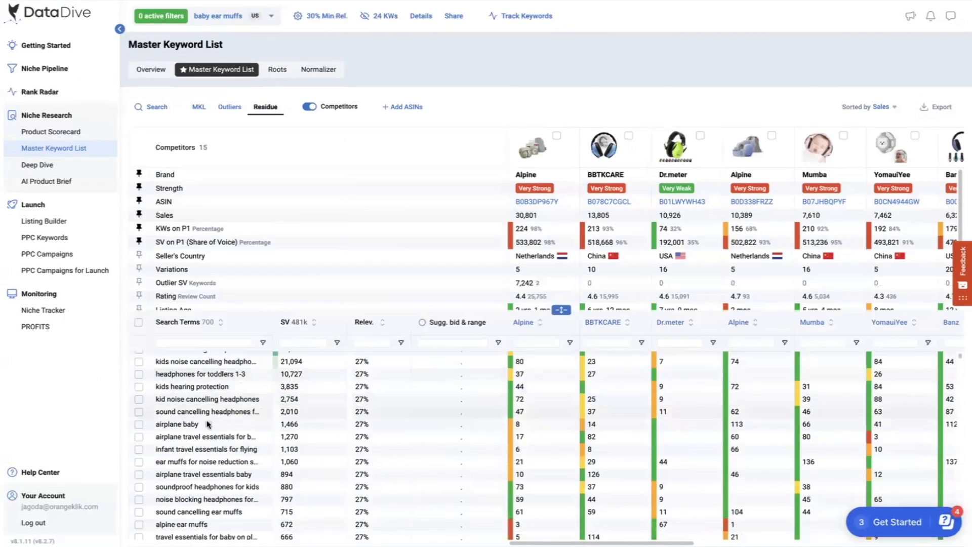
Return to the normalized roots and filter the keywords by "baby ear muff noise" and "baby ear muff noise protection" as well.
left_click(279, 72)
left_click(130, 417)
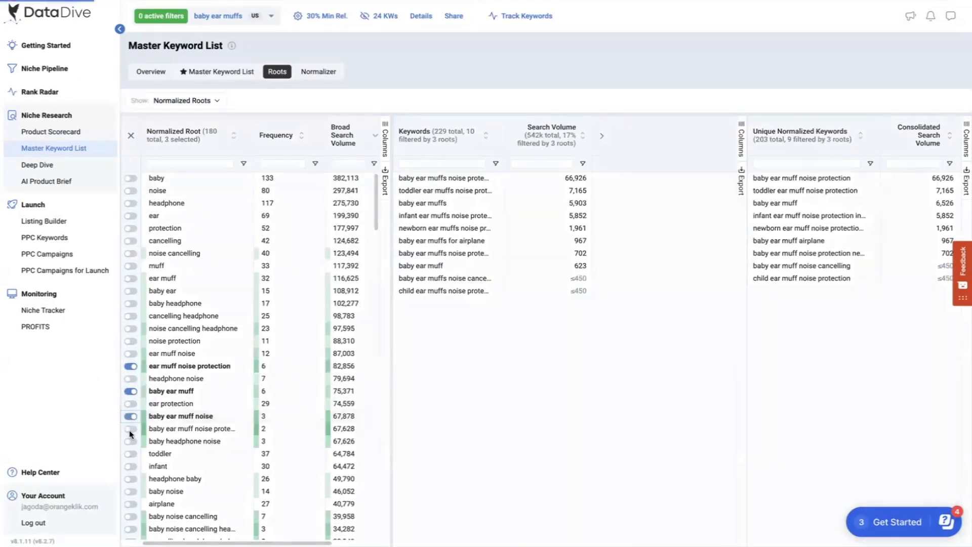
left_click(131, 428)
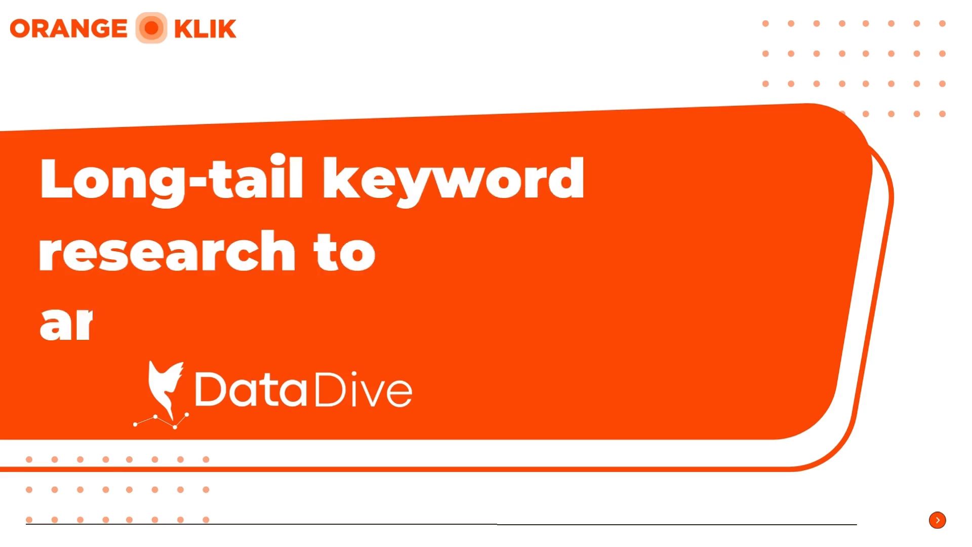